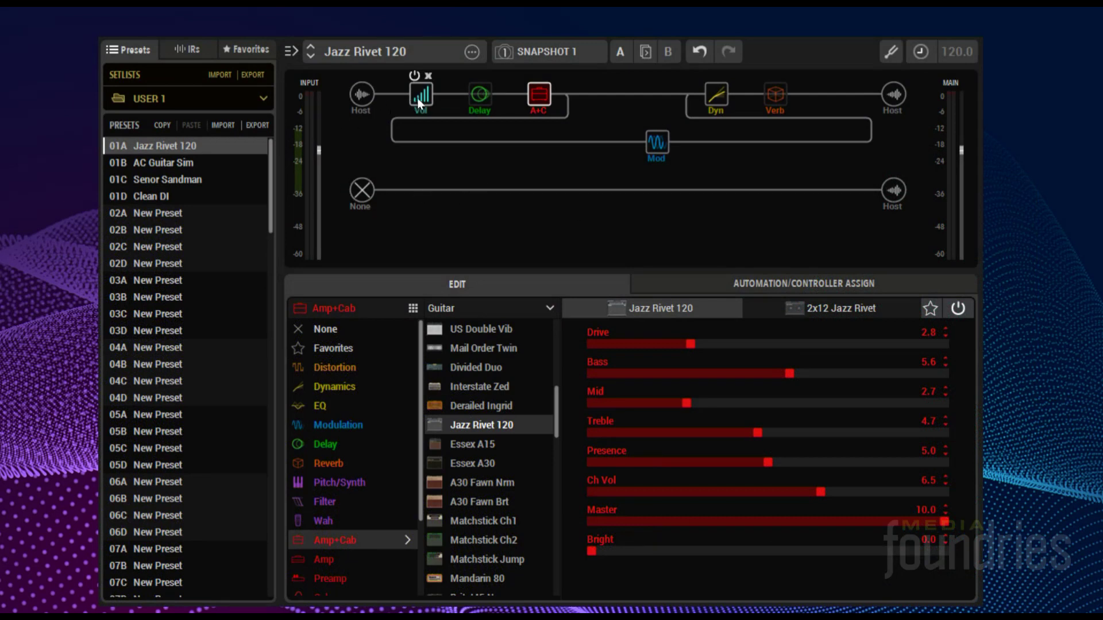
Lower the Volume Position, then set the delay to 1/4 note sync, 30% feedback, 24% mix.
left_click(421, 95)
left_click_drag(946, 345, 908, 343)
left_click(480, 94)
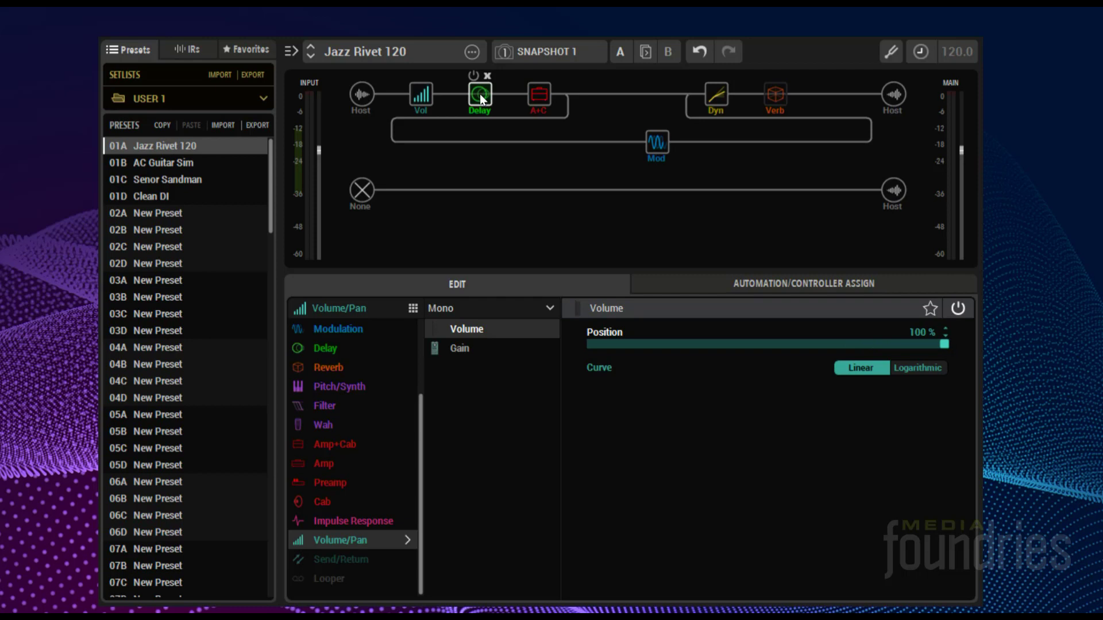
left_click_drag(723, 344, 690, 344)
left_click_drag(781, 373, 690, 374)
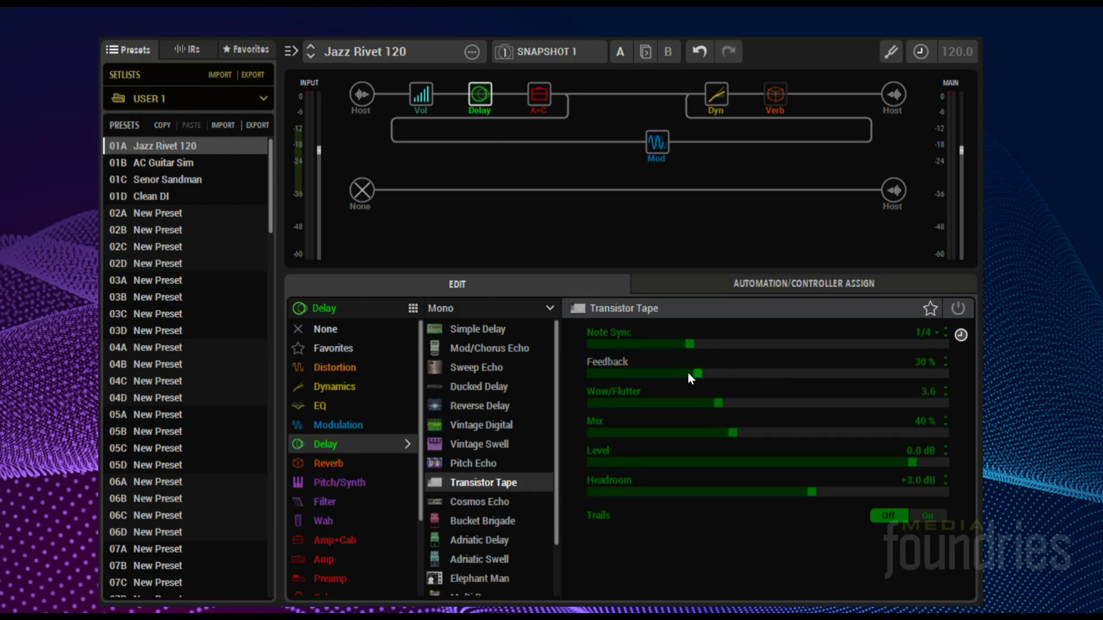
left_click_drag(733, 433, 676, 434)
Lower amp Drive to 2.6, bypass 70s Chorus and LA Studio Comp, and set Peak Reduction 5.0.
left_click(538, 95)
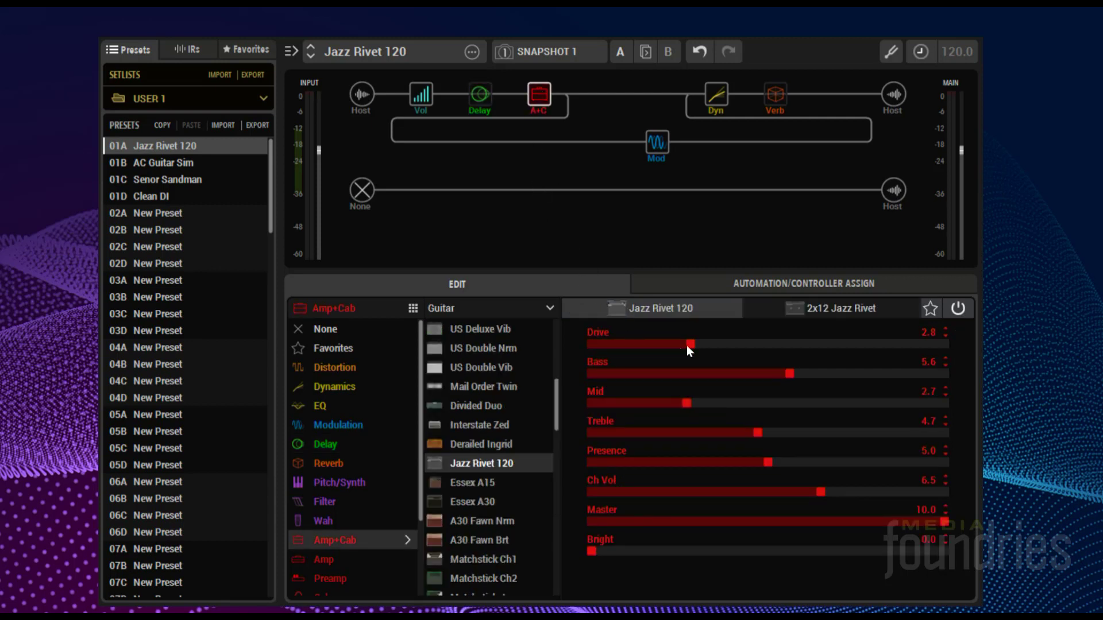
left_click_drag(691, 347, 682, 346)
left_click(647, 149)
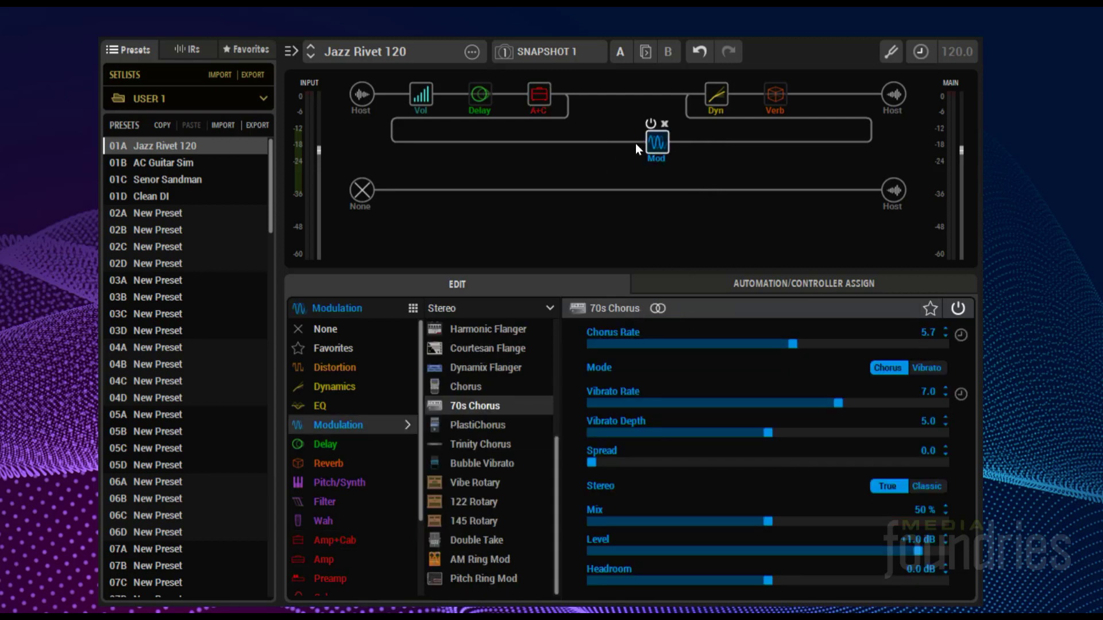
left_click(650, 123)
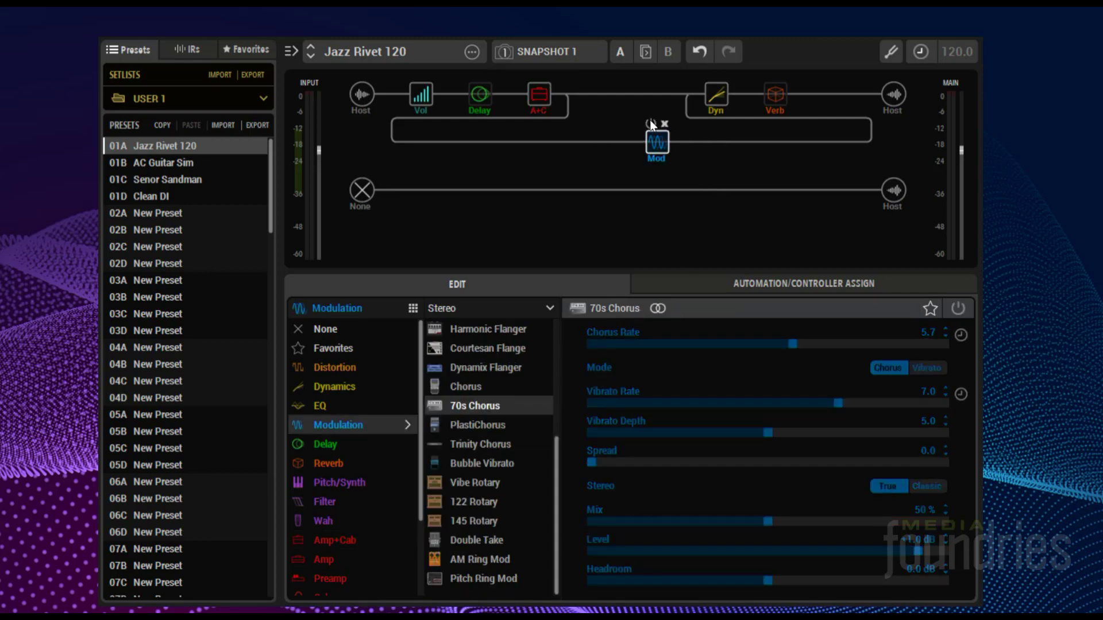
left_click(710, 98)
left_click(710, 76)
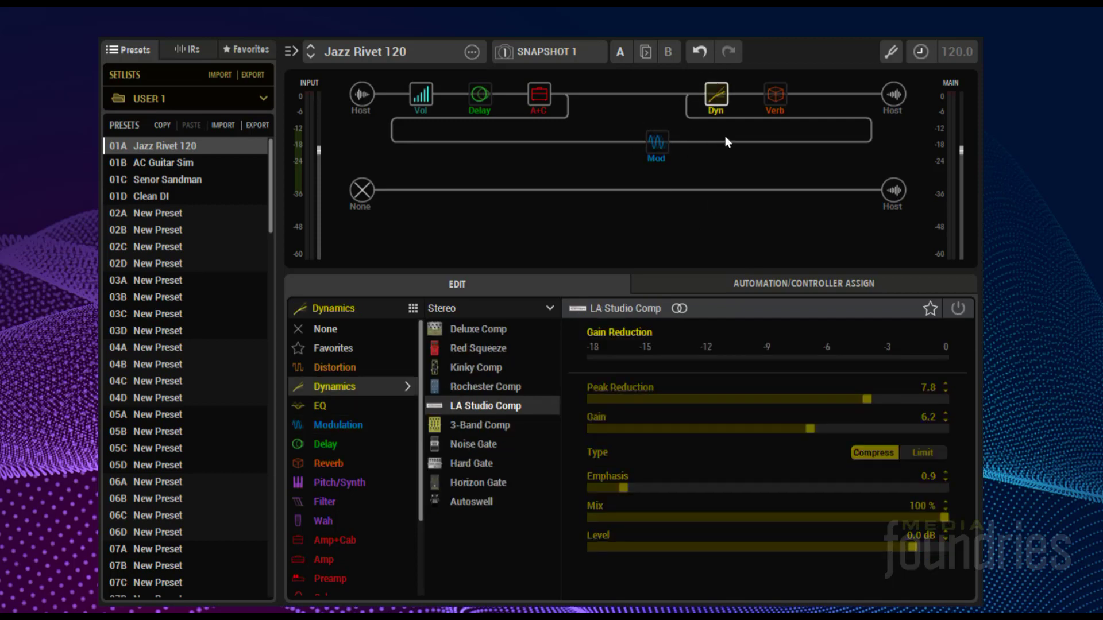
left_click_drag(867, 401, 768, 401)
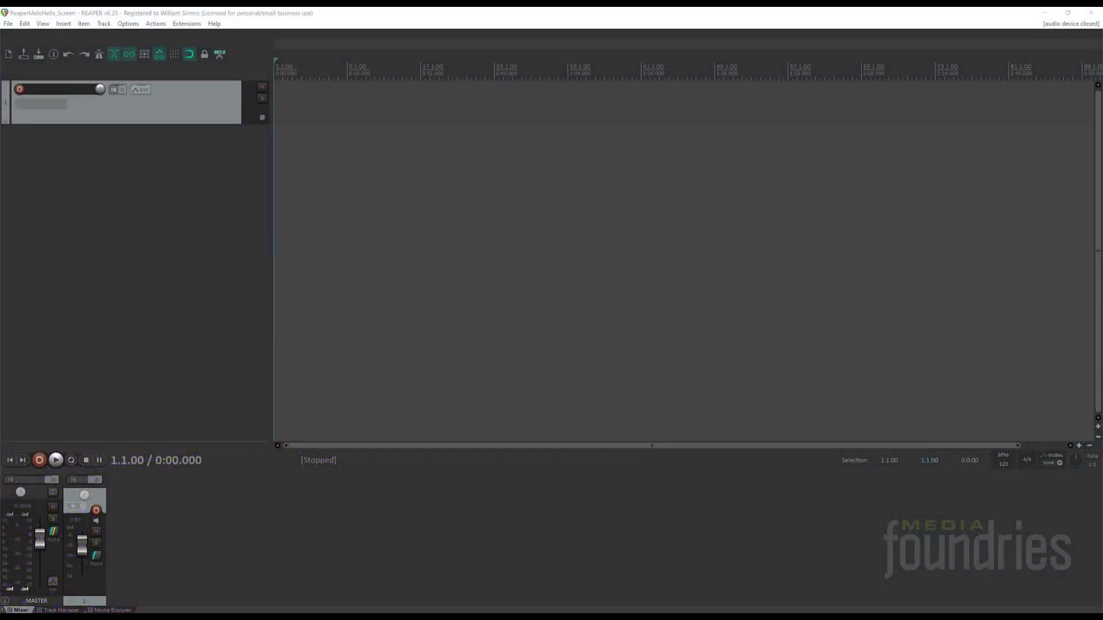
In Preferences > MIDI Devices, enable the TSMIDI2.0 input for control messages (Enabled+Control).
left_click(128, 24)
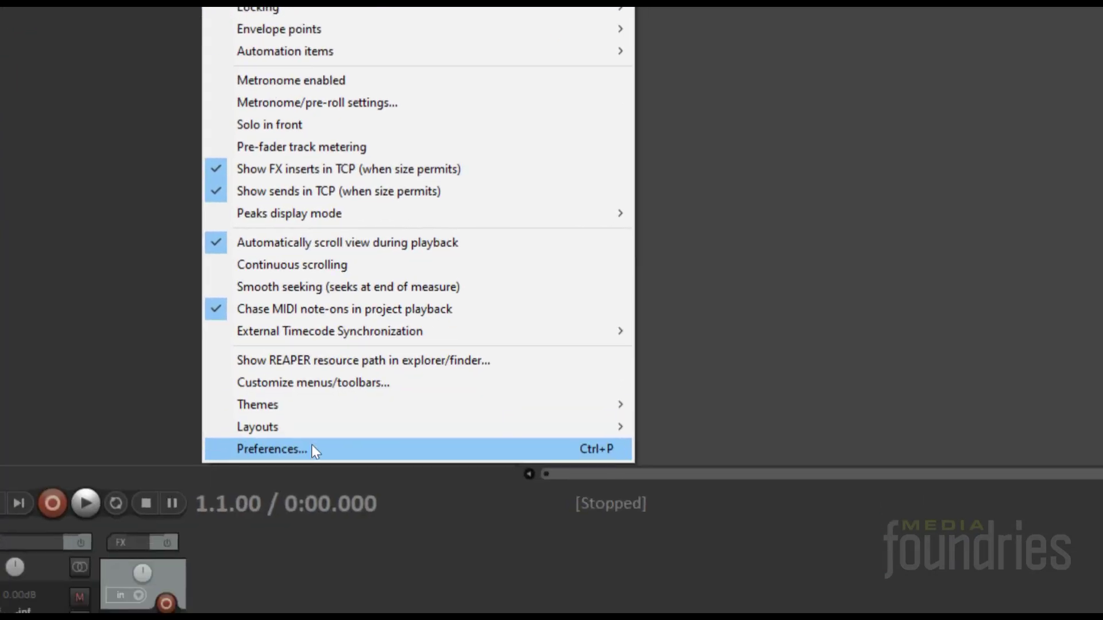
left_click(337, 619)
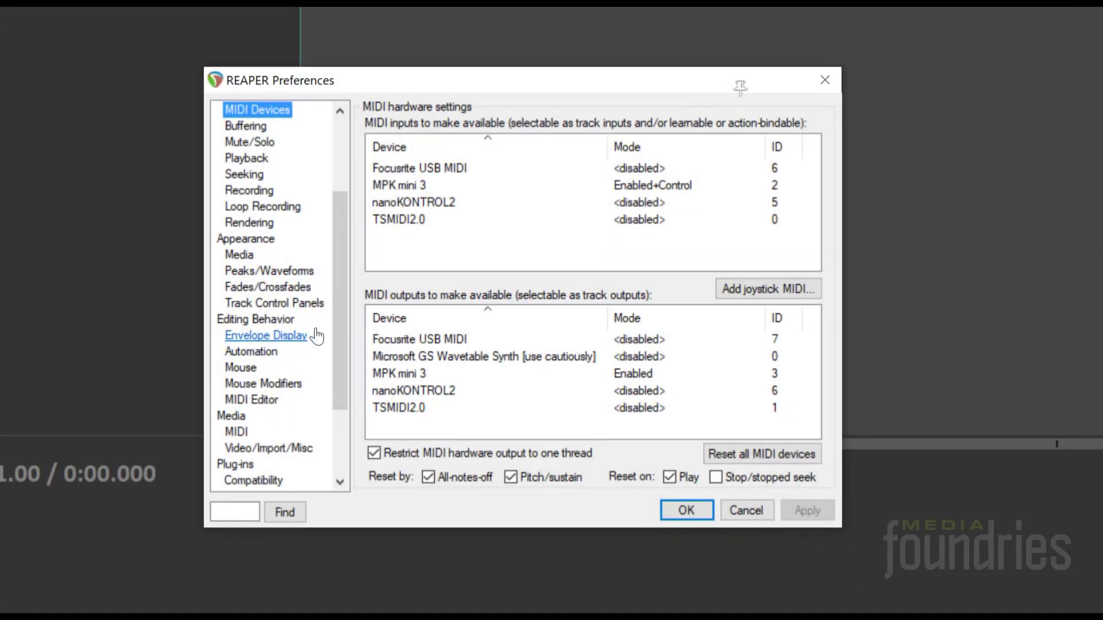
right_click(417, 221)
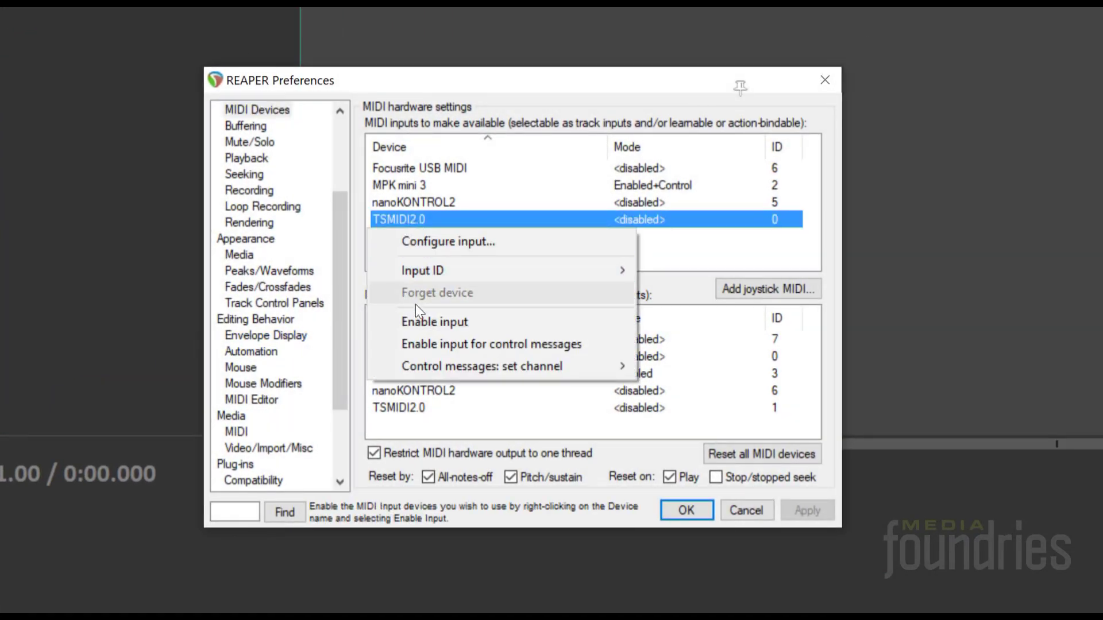
left_click(418, 325)
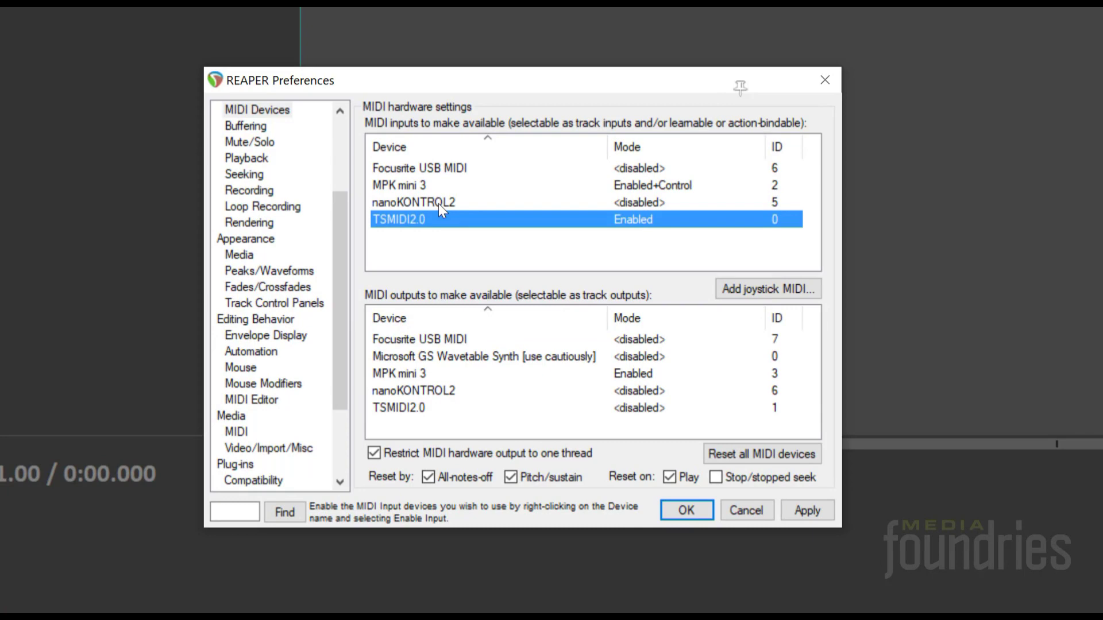
right_click(426, 219)
left_click(442, 340)
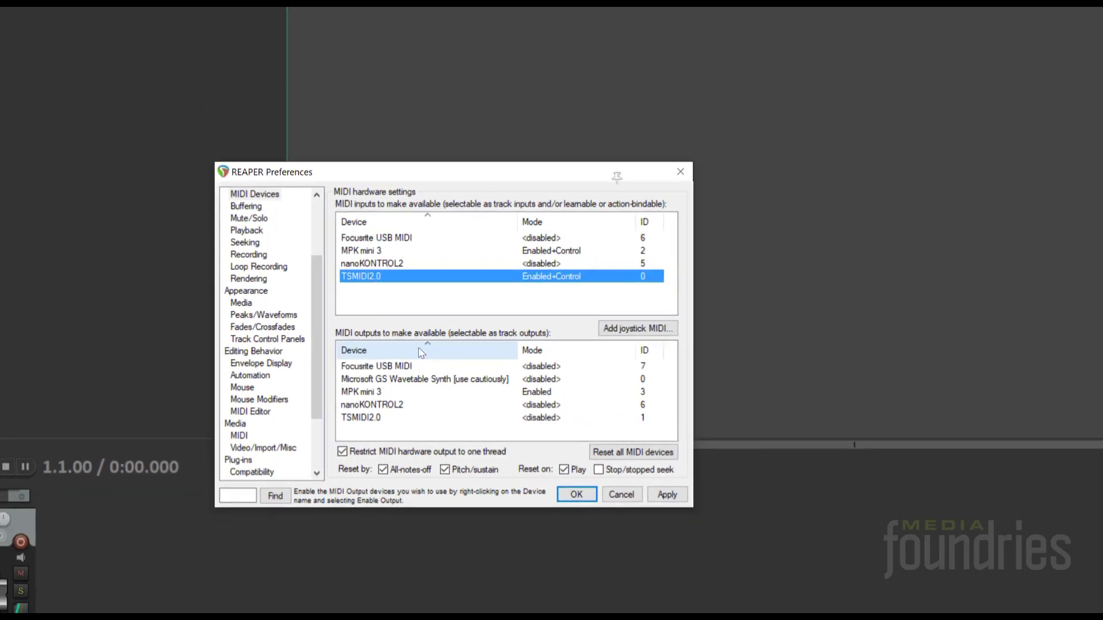
left_click(576, 494)
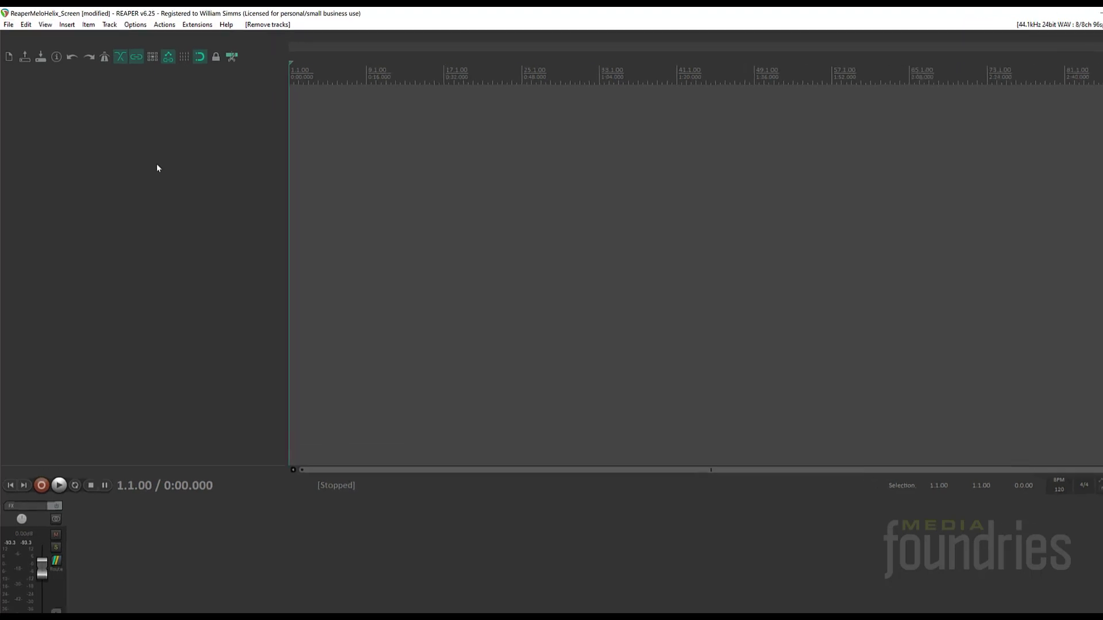
Add a new track with ReaControlMIDI in its FX chain and show the MIDI log.
double_click(151, 162)
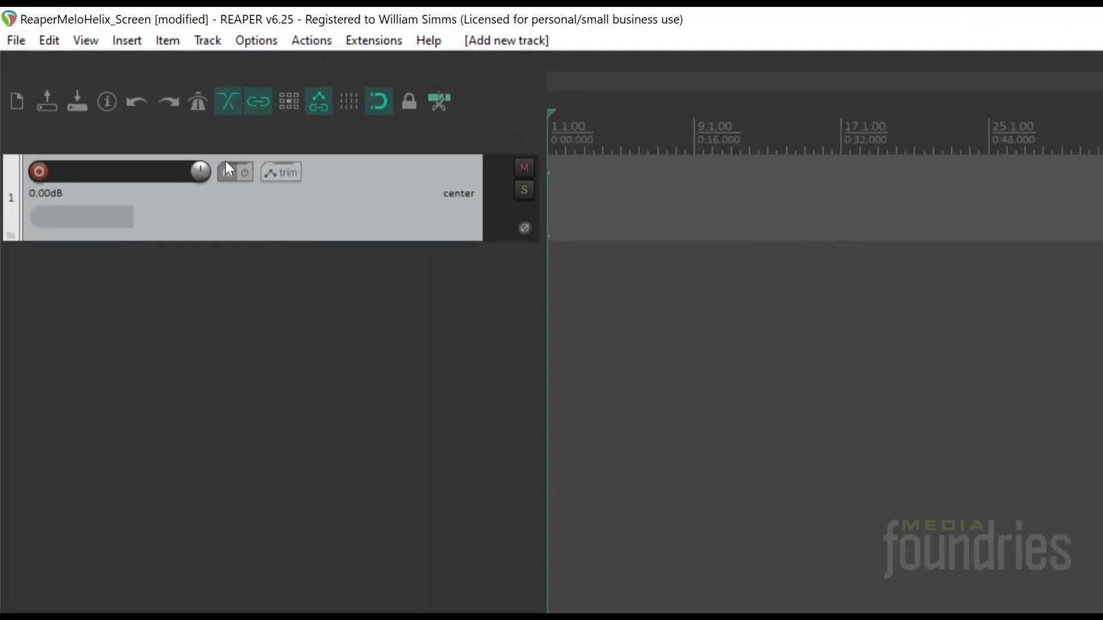
left_click(233, 173)
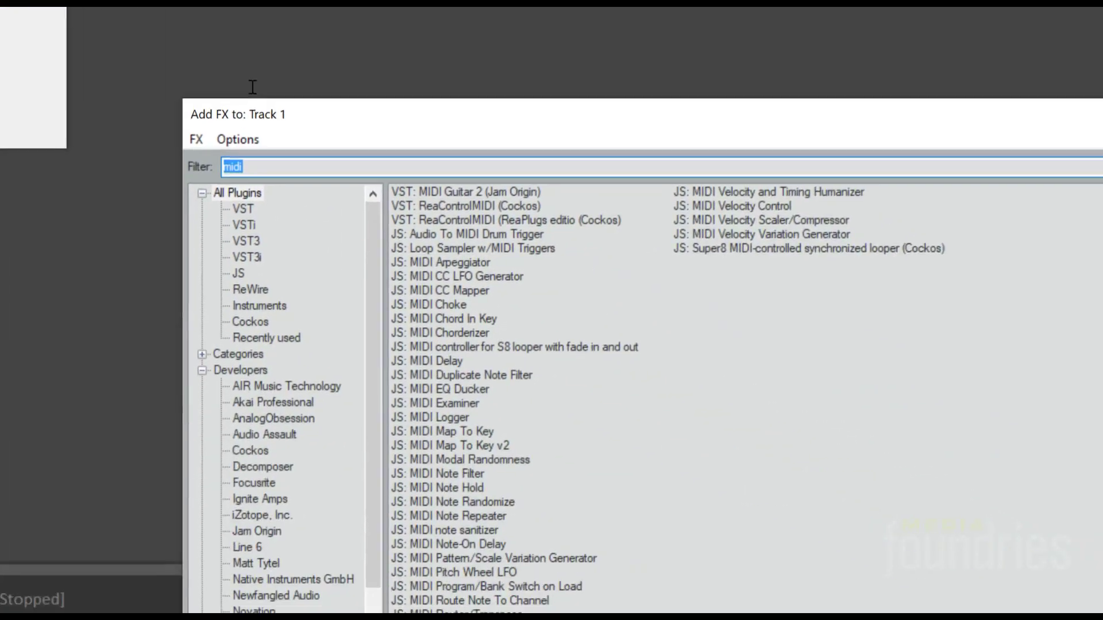
left_click(415, 194)
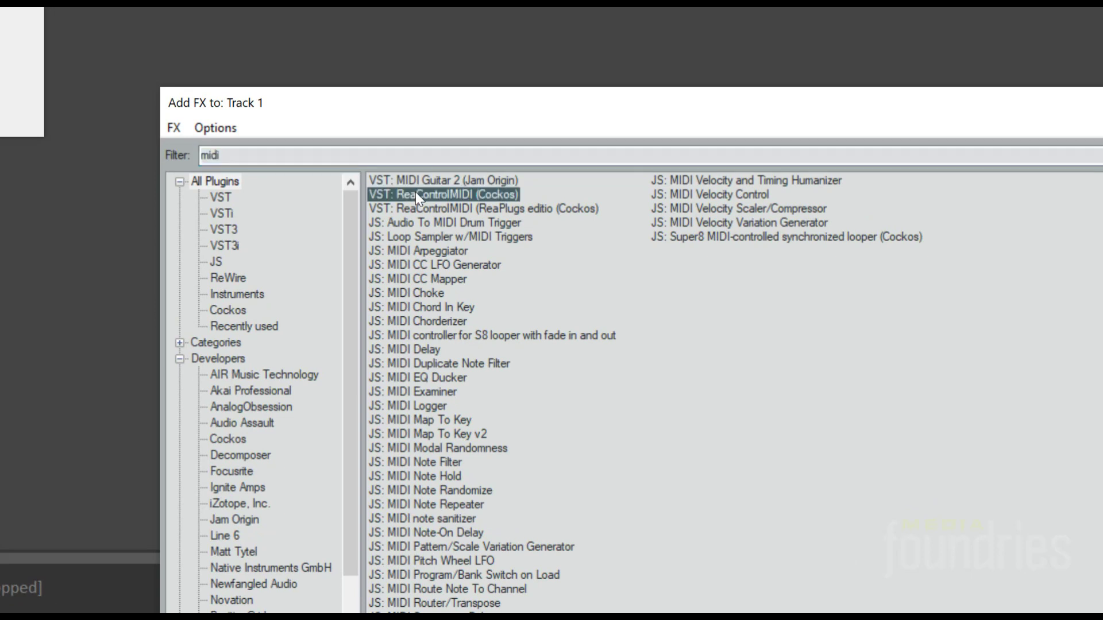
double_click(416, 194)
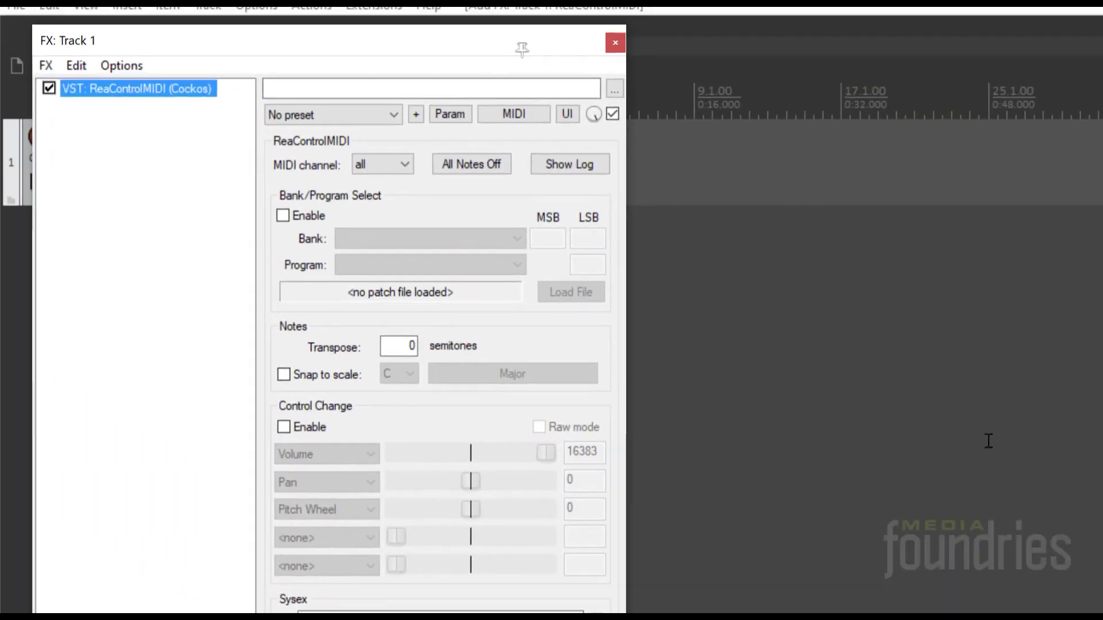
left_click(570, 164)
left_click_drag(442, 35, 904, 108)
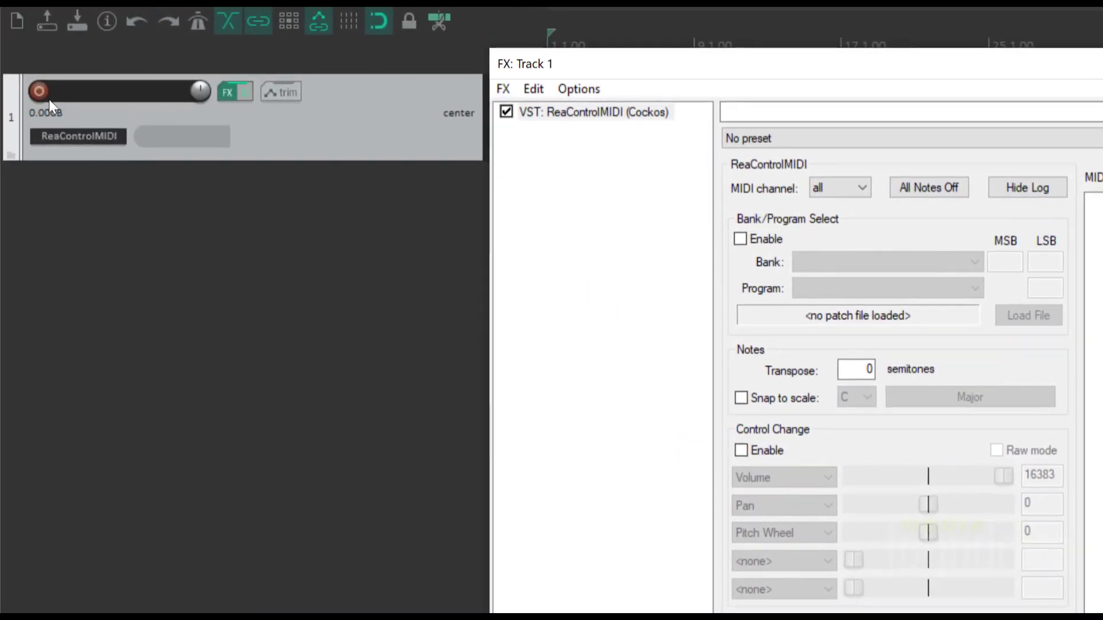
Arm Track 1 with input TSMIDI2.0 all channels and watch CC messages in ReaControlMIDI's log.
left_click(44, 88)
left_click(149, 117)
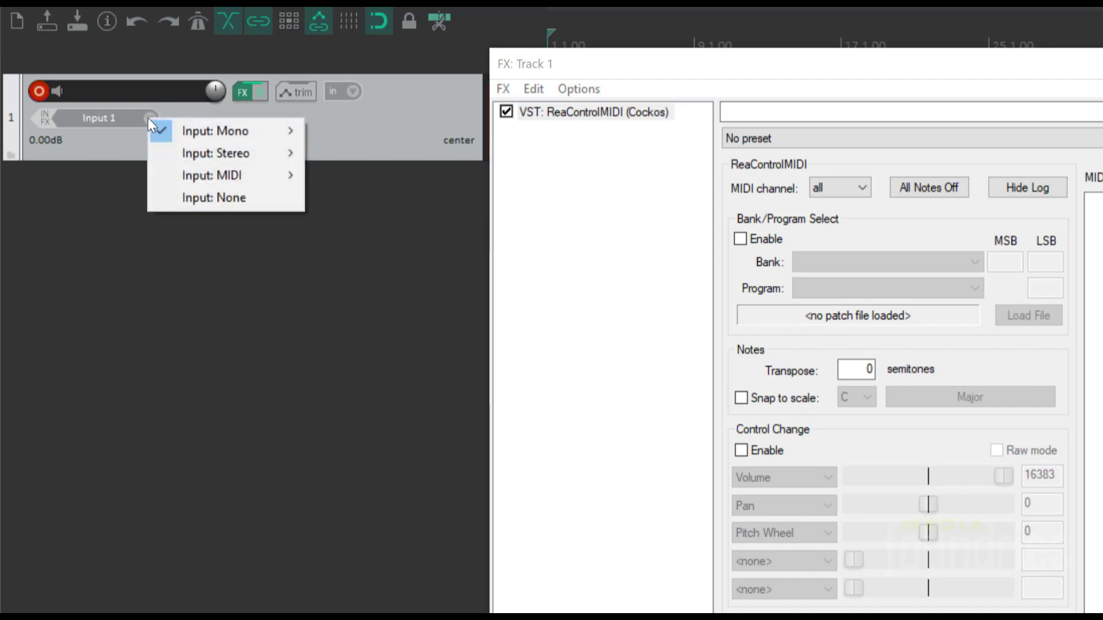
mouse_move(242, 173)
mouse_move(490, 178)
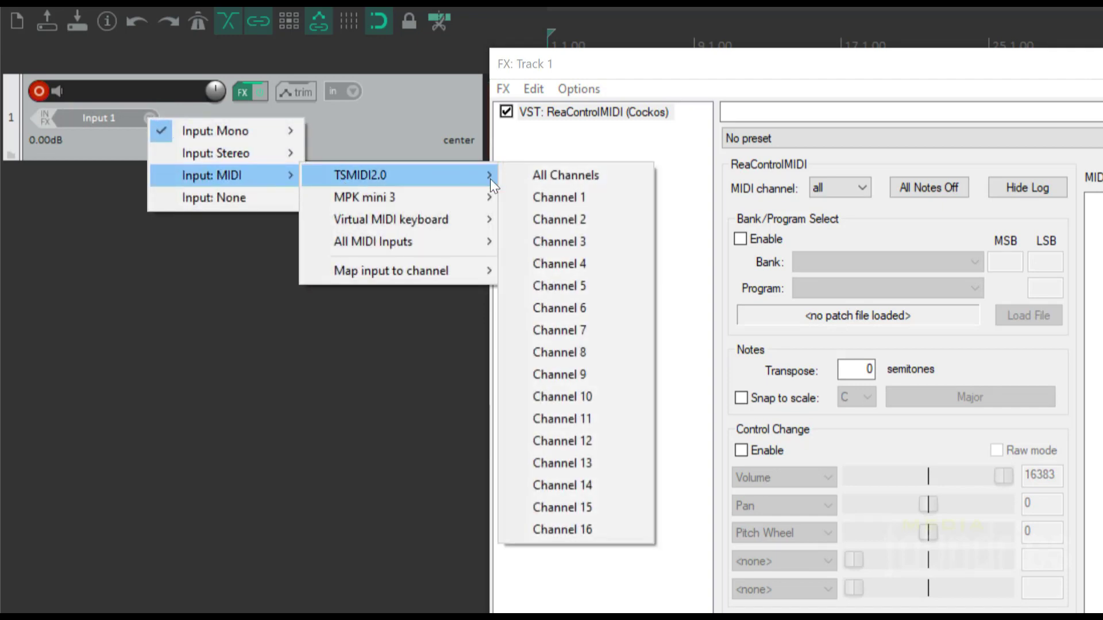
left_click(565, 175)
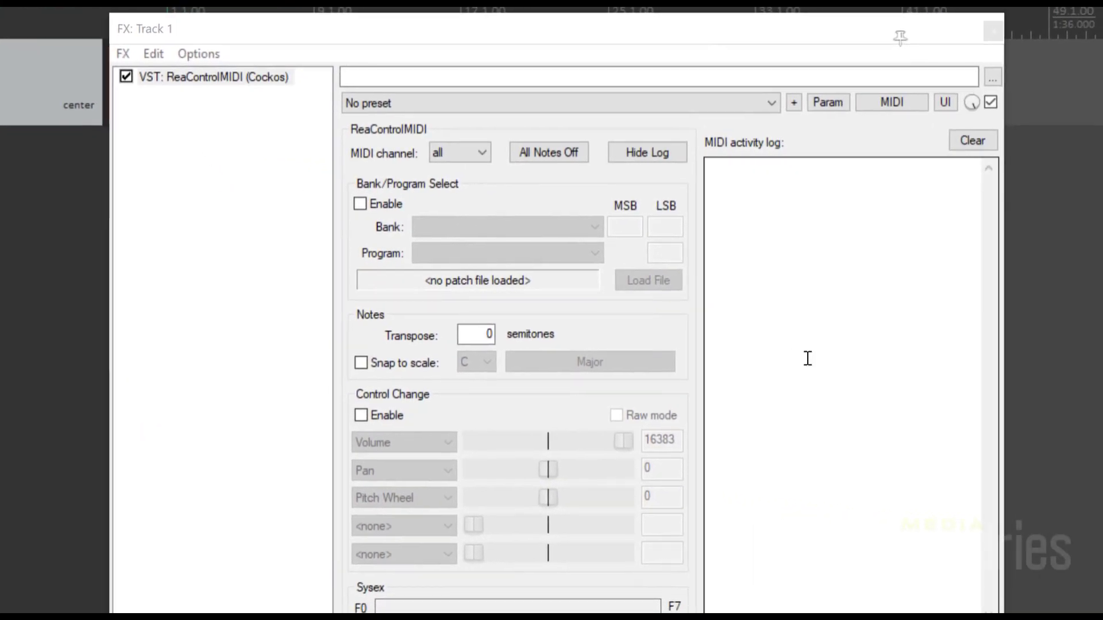
left_click(808, 359)
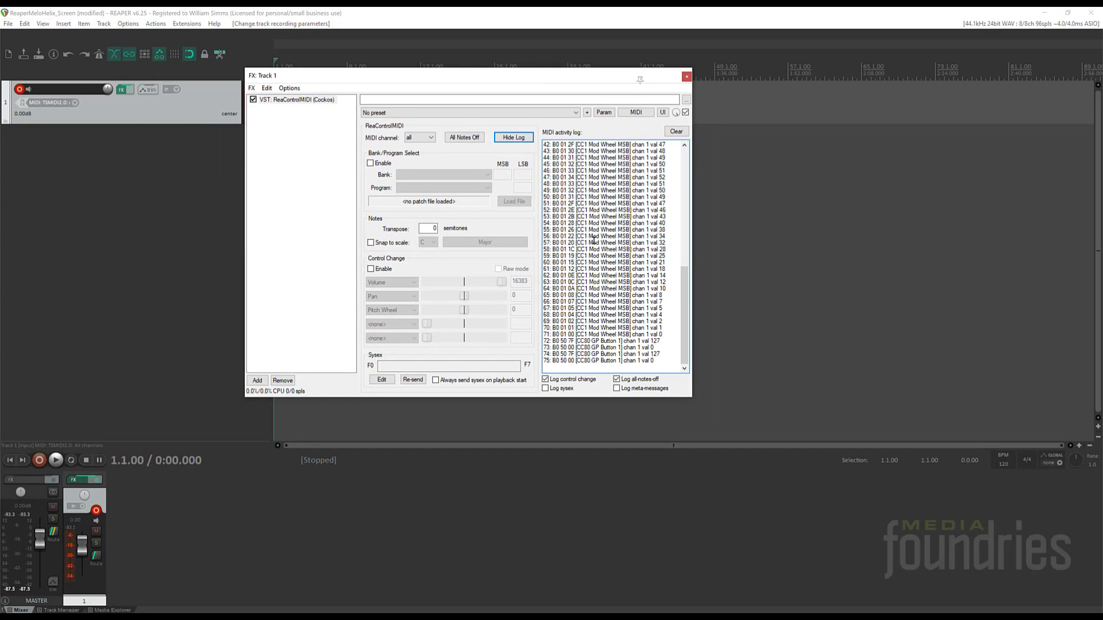
left_click(319, 101)
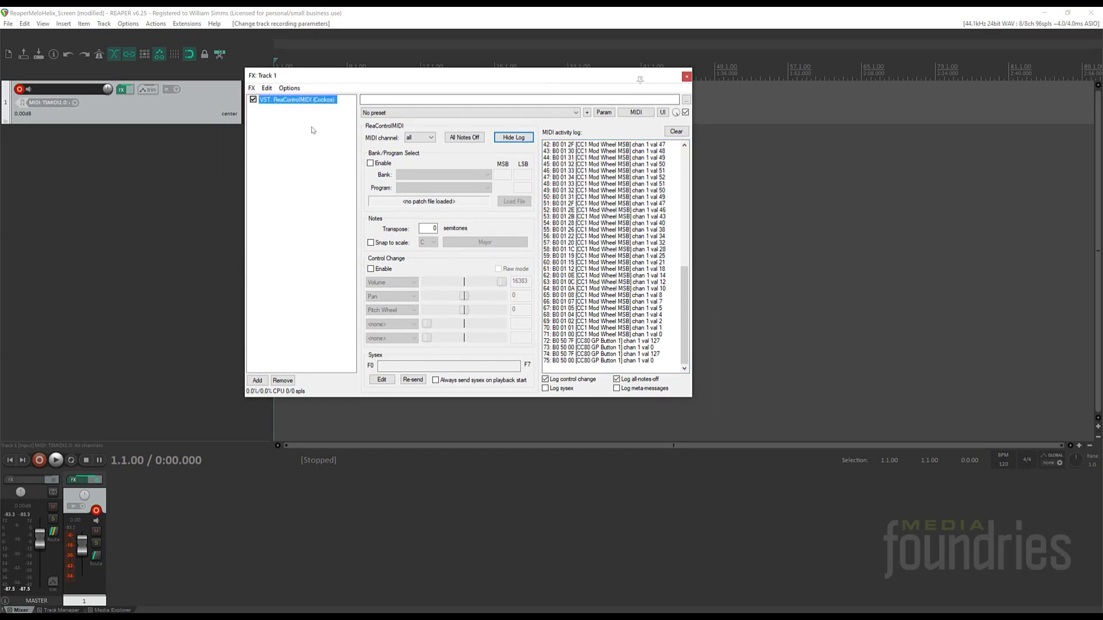
Remove ReaControlMIDI, set Track 1's input to mono 3: PZDI, and filter plugins for 'helix'.
left_click(278, 382)
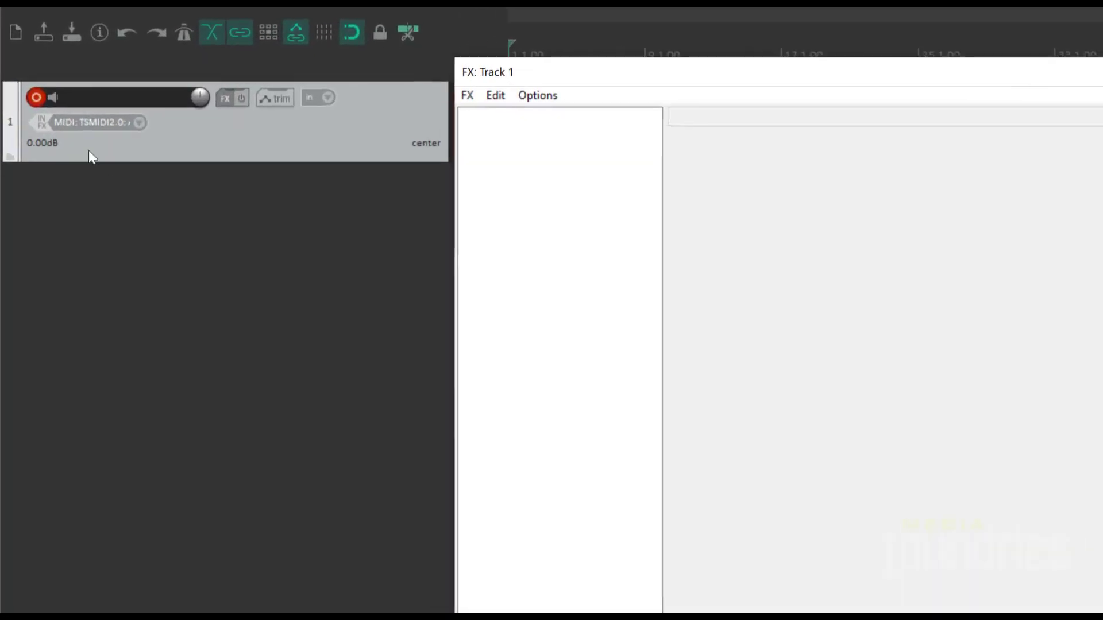
left_click(150, 127)
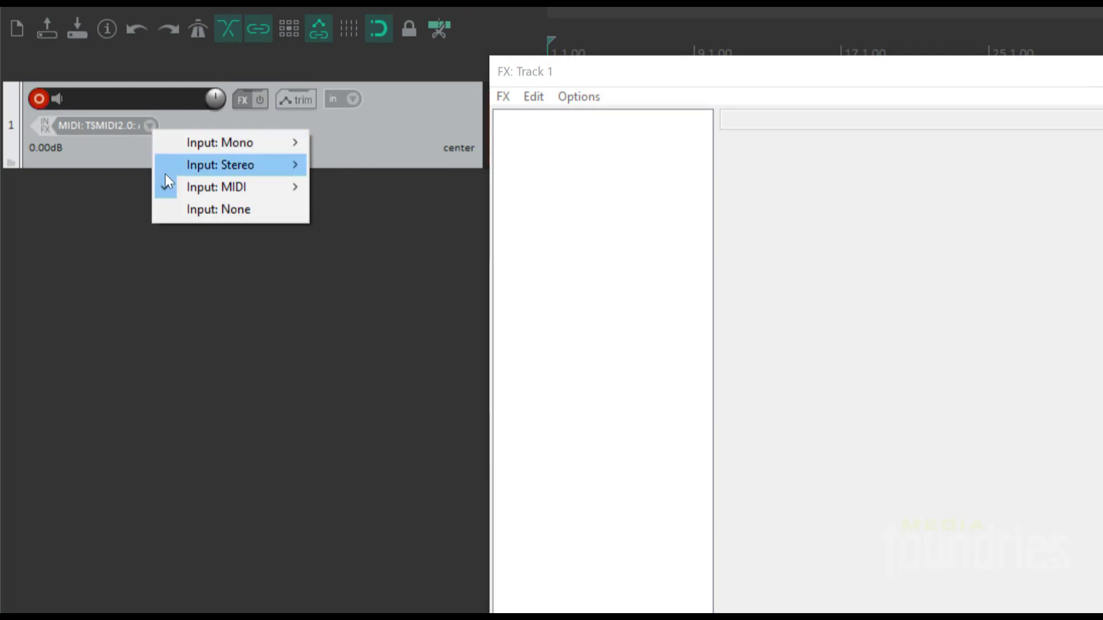
mouse_move(189, 144)
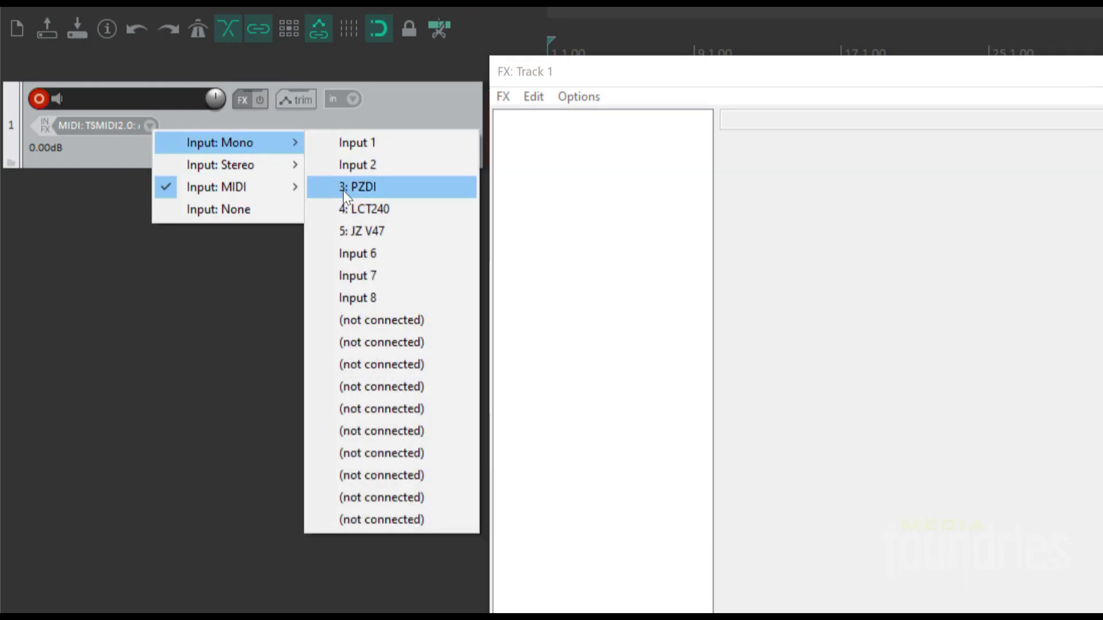
left_click(343, 190)
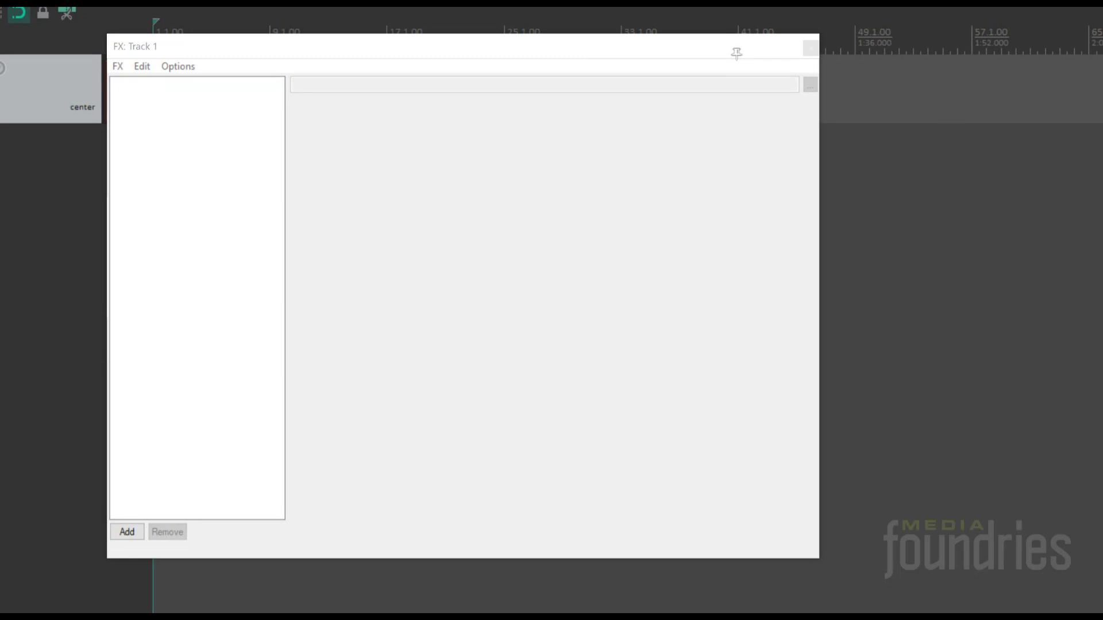
left_click(127, 532)
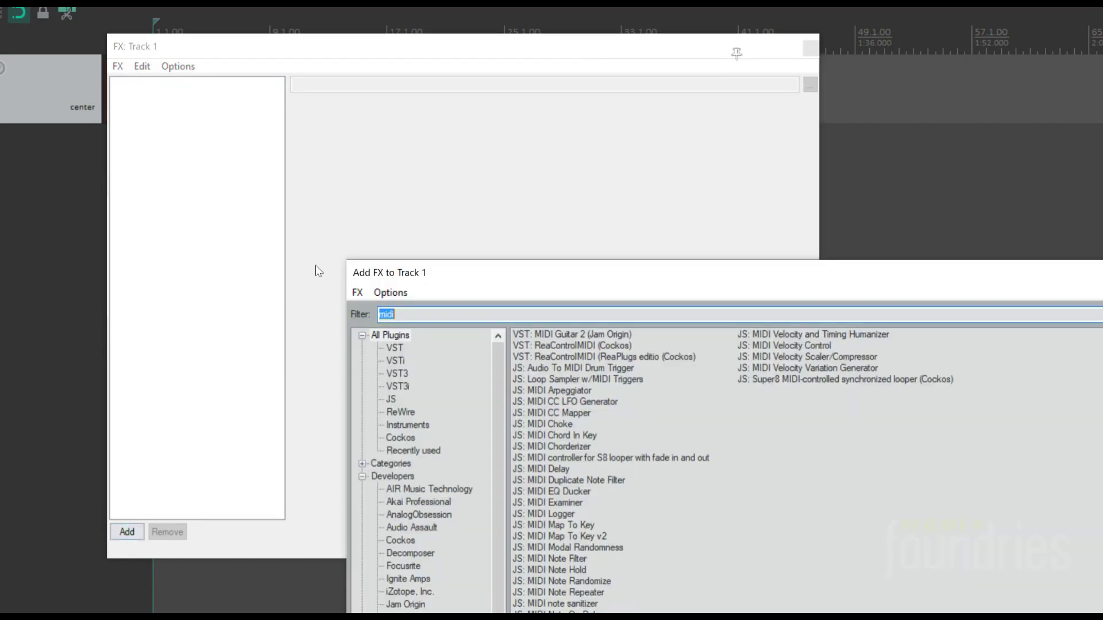
type("helix")
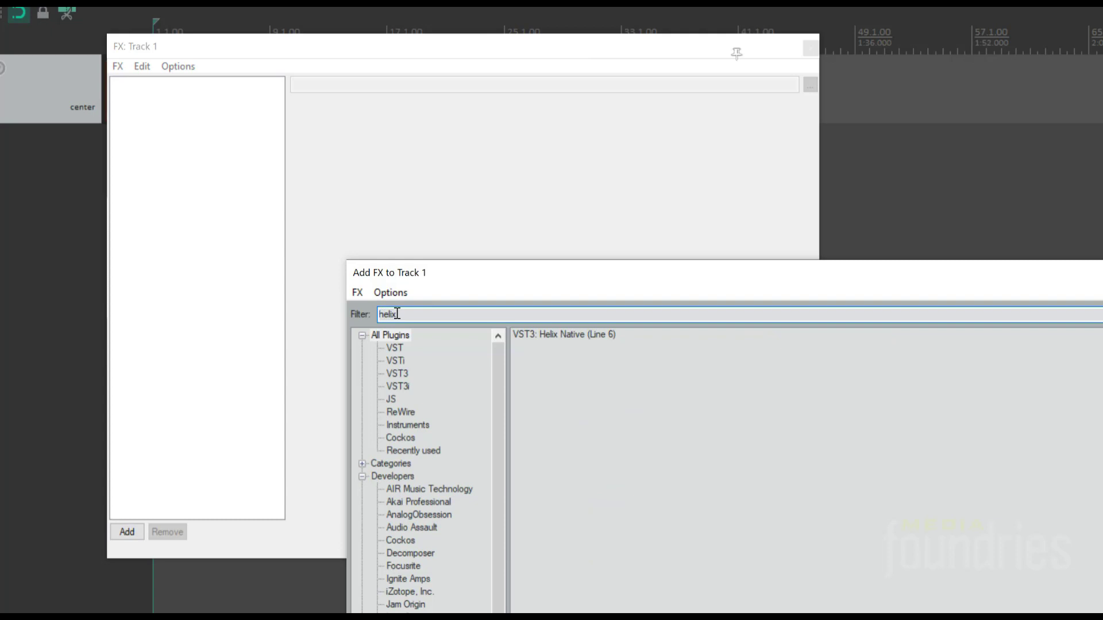
Load VST3 Helix Native onto Track 1, check its Delay block, and return to the Vol block.
double_click(548, 335)
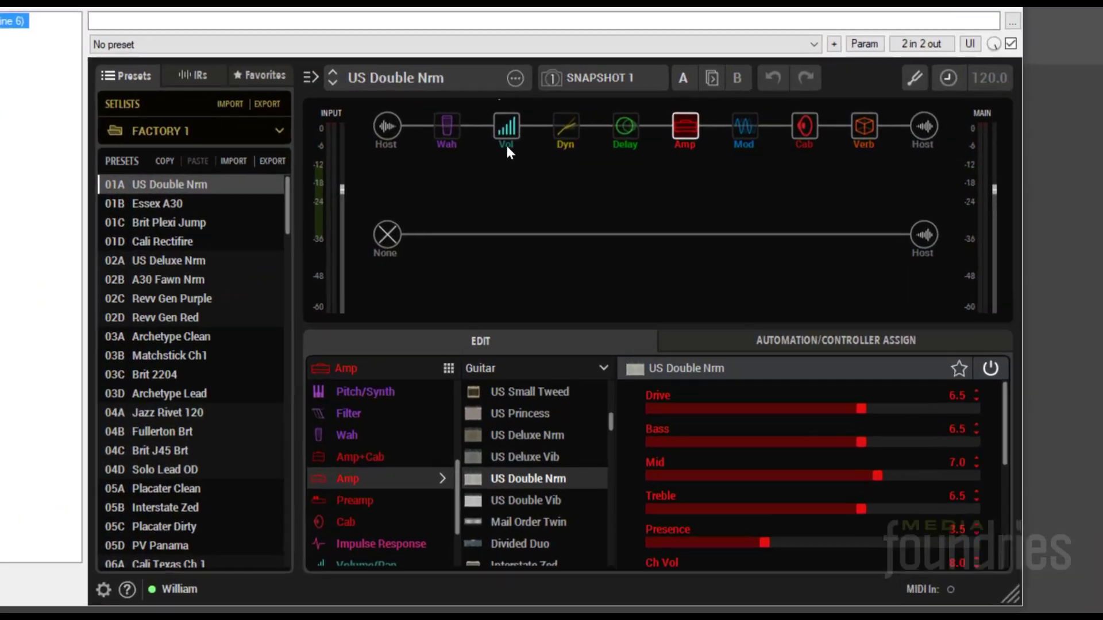
mouse_move(567, 155)
left_click(477, 115)
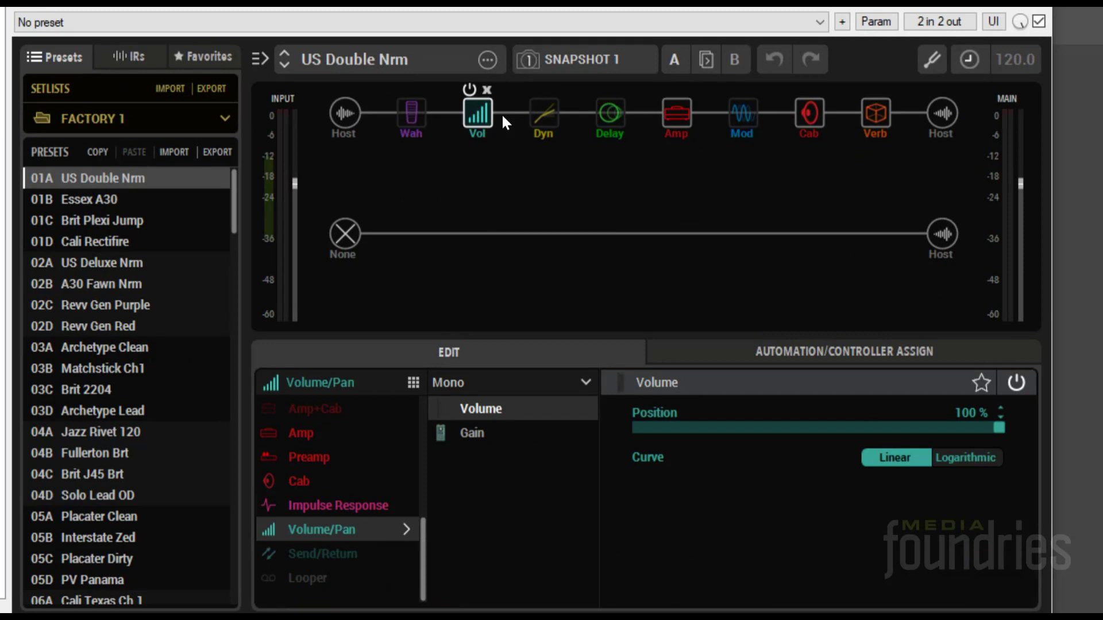
left_click(607, 114)
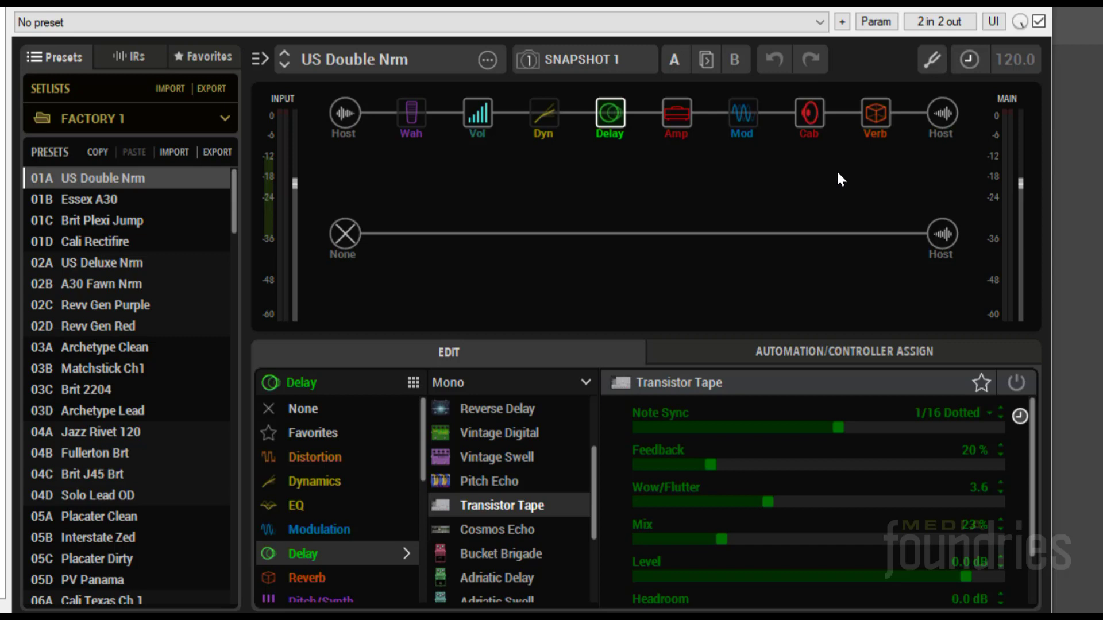
key("Left")
key("Left")
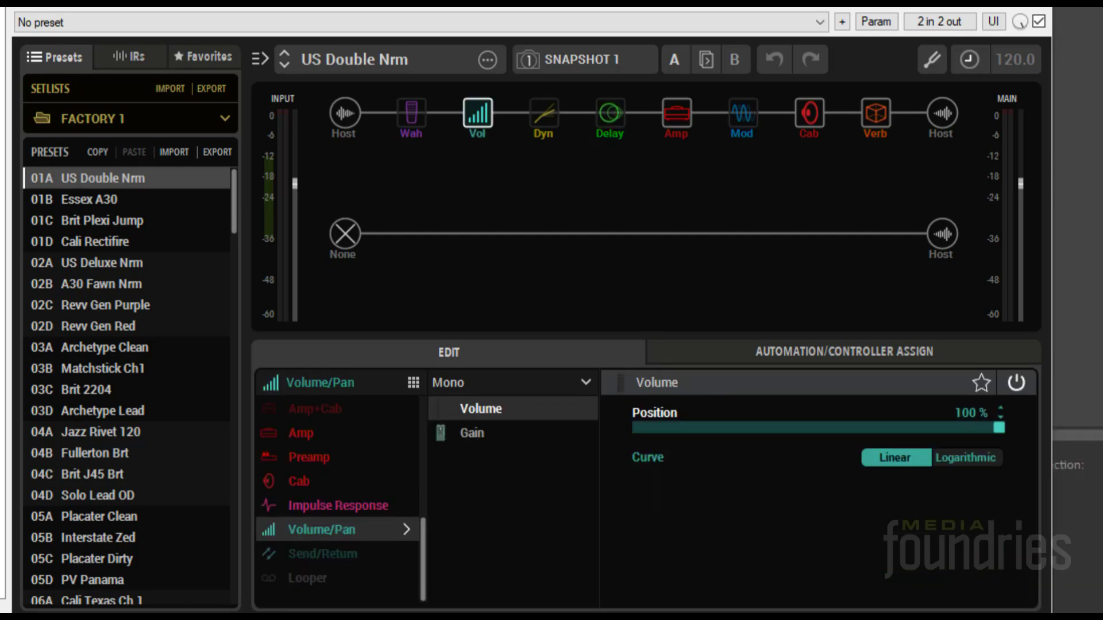
Assign the Vol block's Position parameter to Automation Assign > Knob 1.
left_click(483, 118)
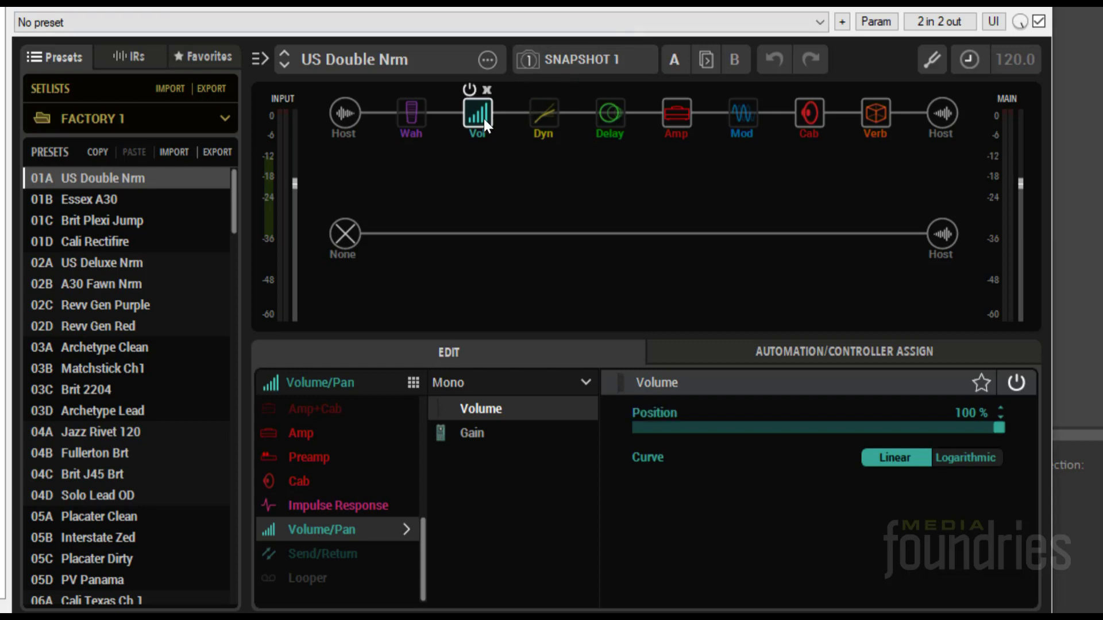
right_click(705, 424)
mouse_move(722, 436)
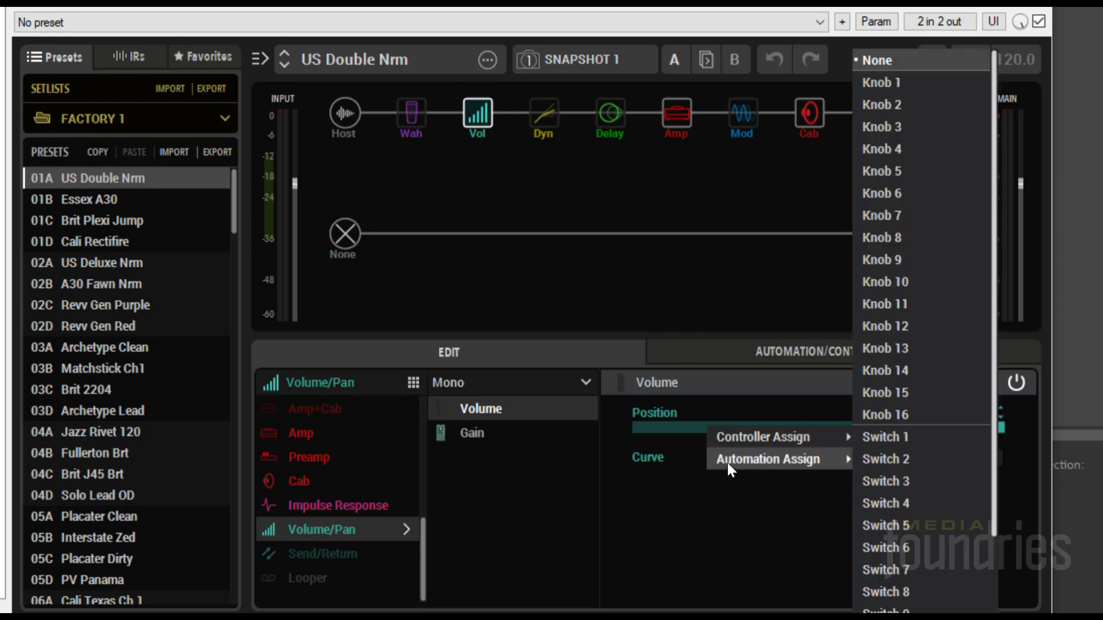
left_click(932, 84)
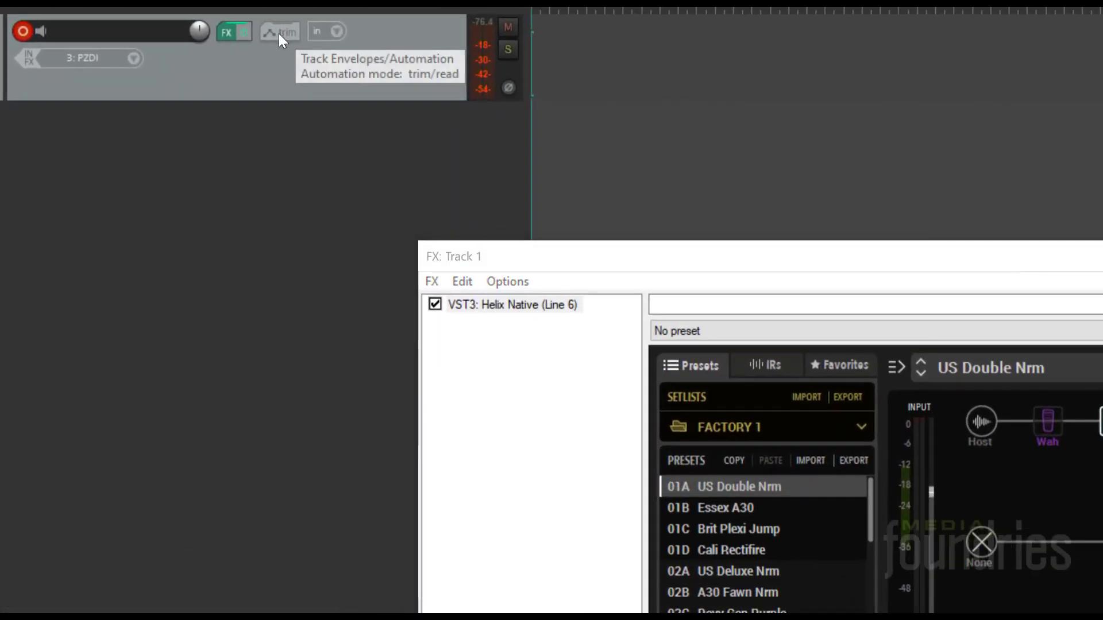
Add a visible, armed Knob 1 envelope, bind it to MIDI CC 1, and lower it to test.
left_click(278, 33)
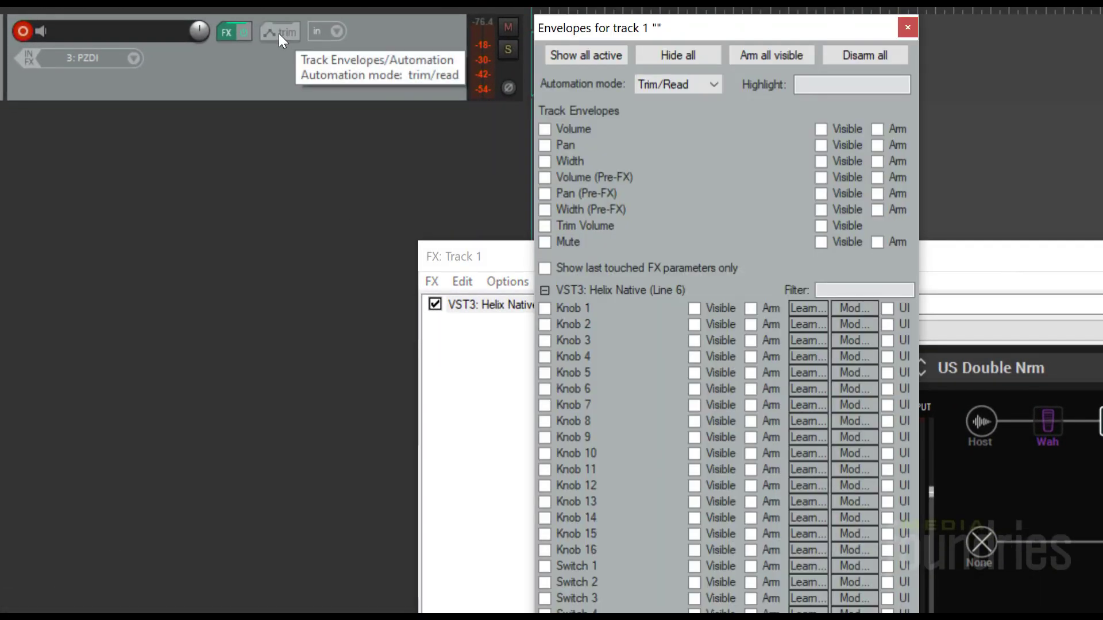
left_click(544, 309)
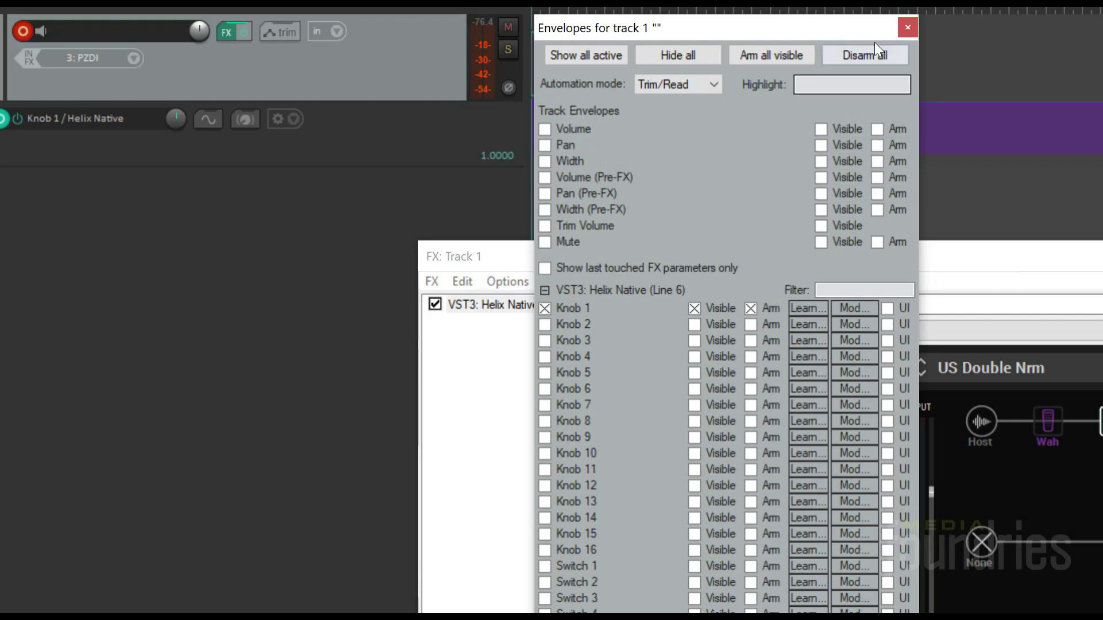
left_click(906, 28)
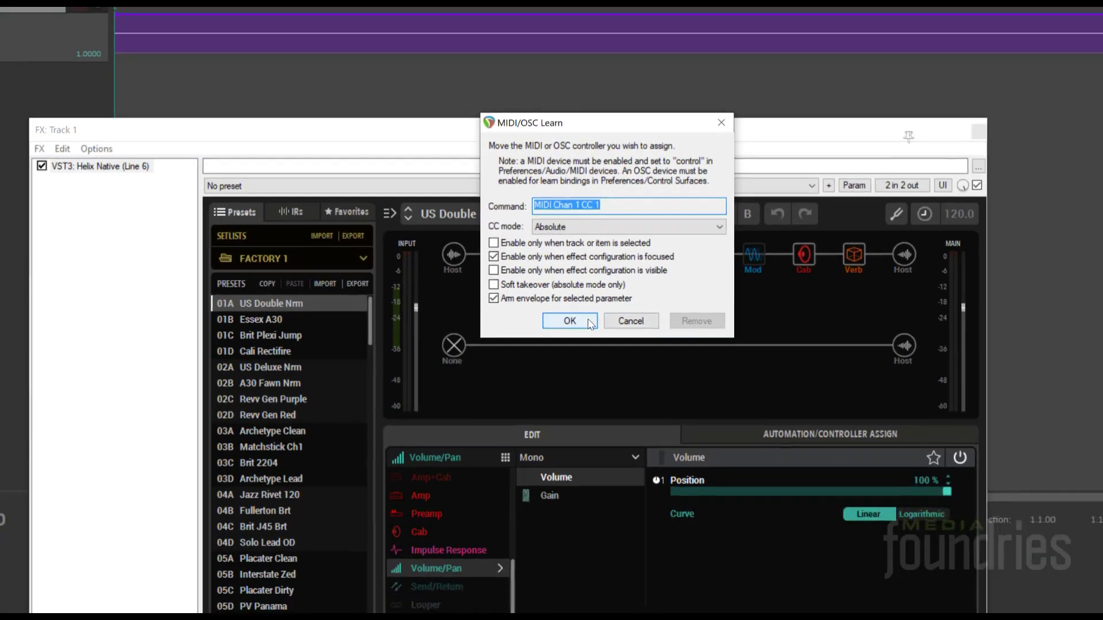
left_click(768, 380)
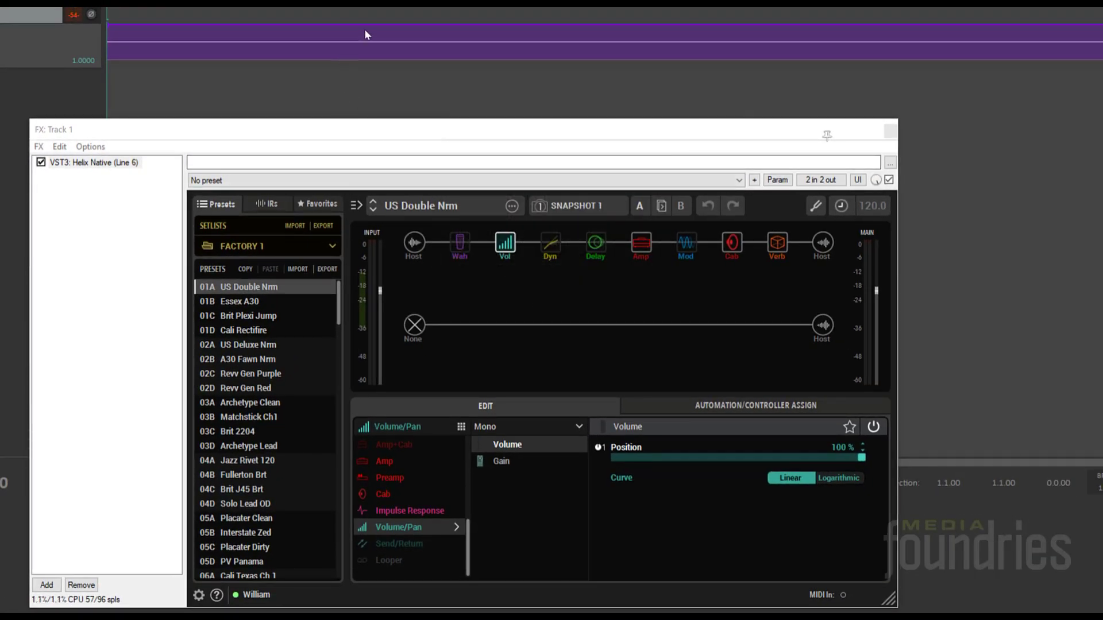
left_click_drag(372, 27, 434, 41)
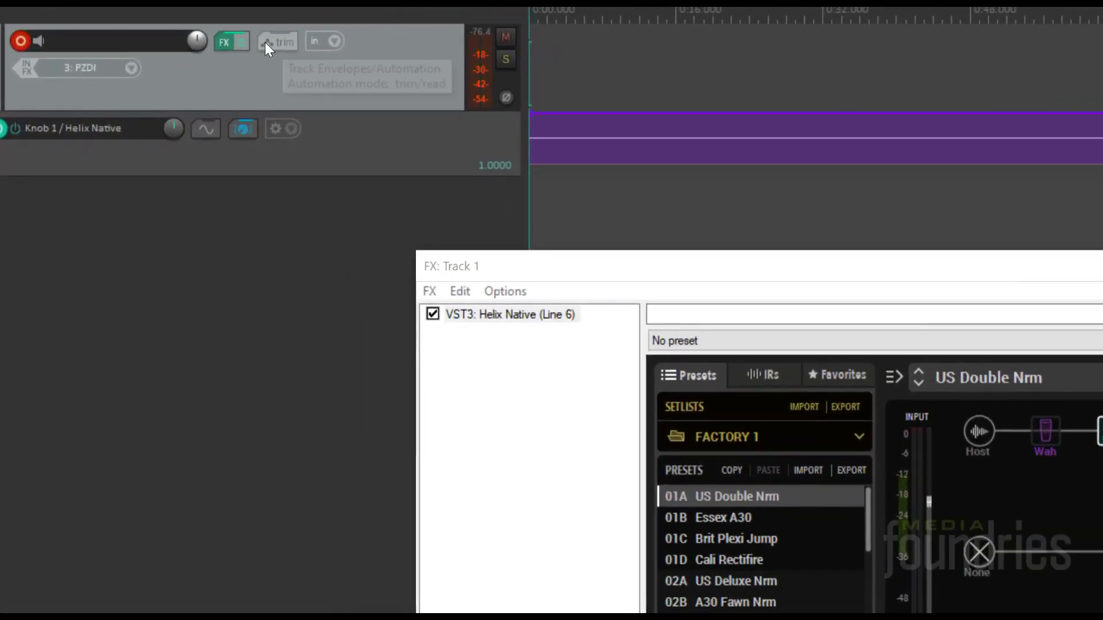
Set Track 1's automation mode to Touch and test the pedal with Helix Native focused.
left_click(274, 42)
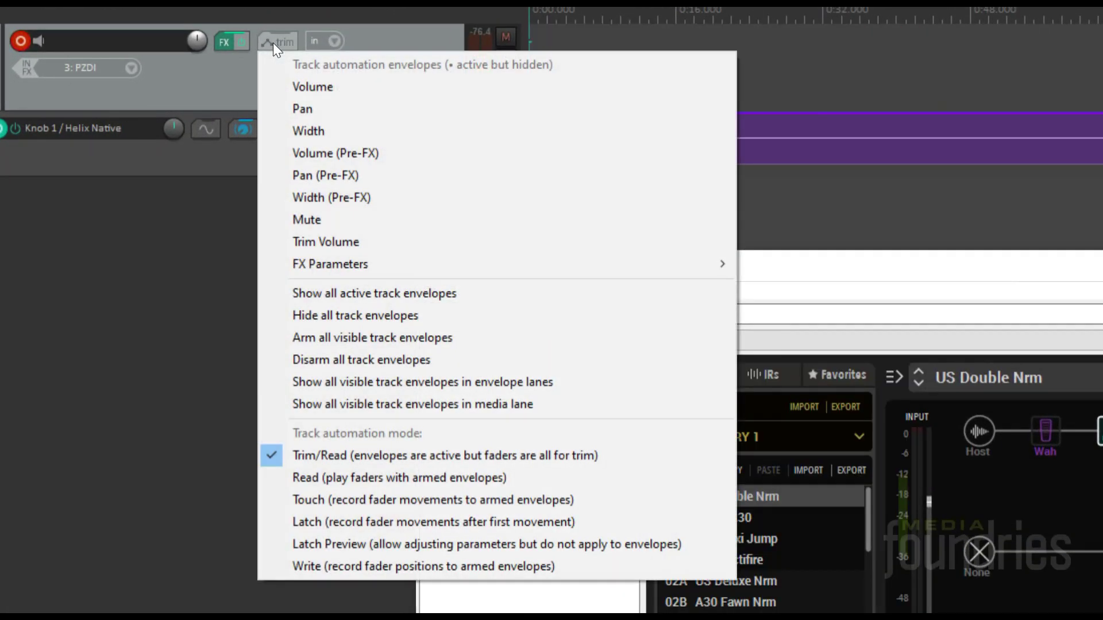
left_click(361, 502)
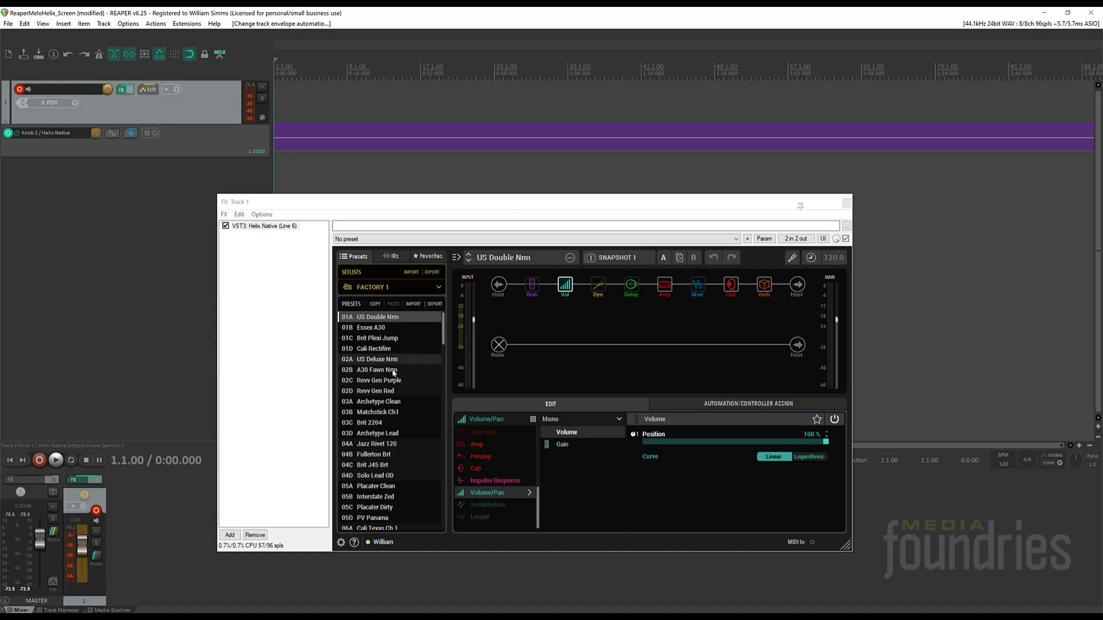
left_click(678, 476)
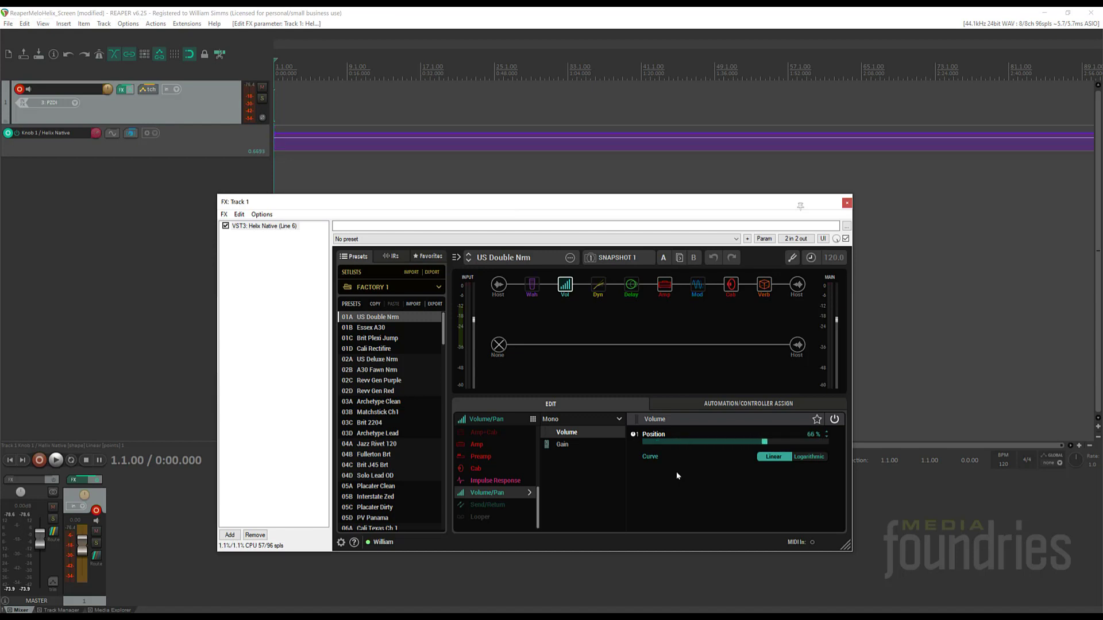
left_click(401, 68)
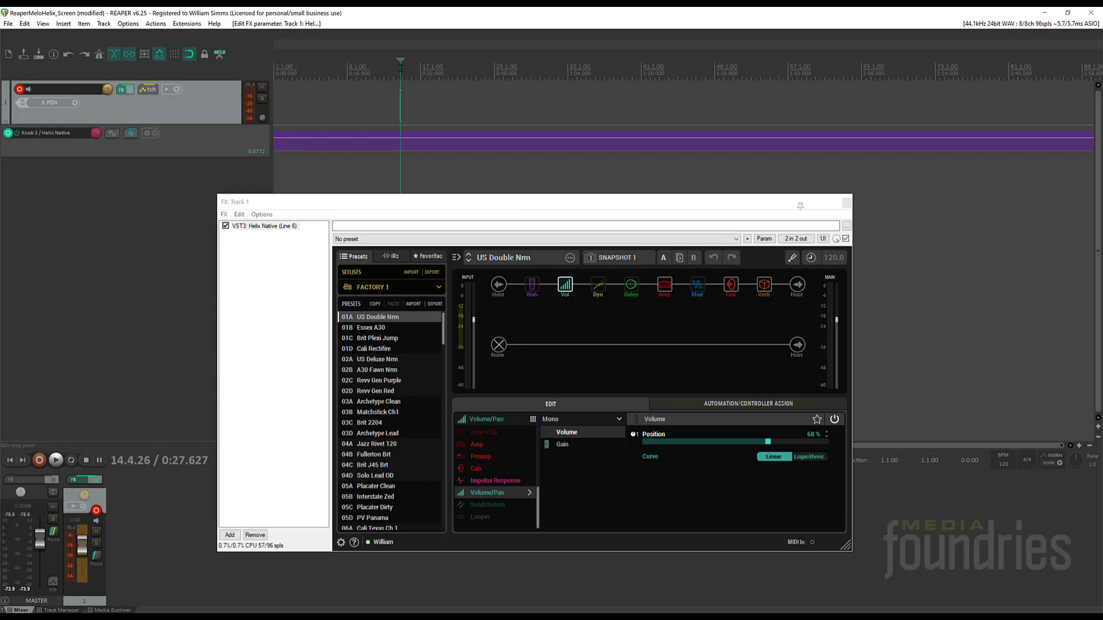
left_click(670, 489)
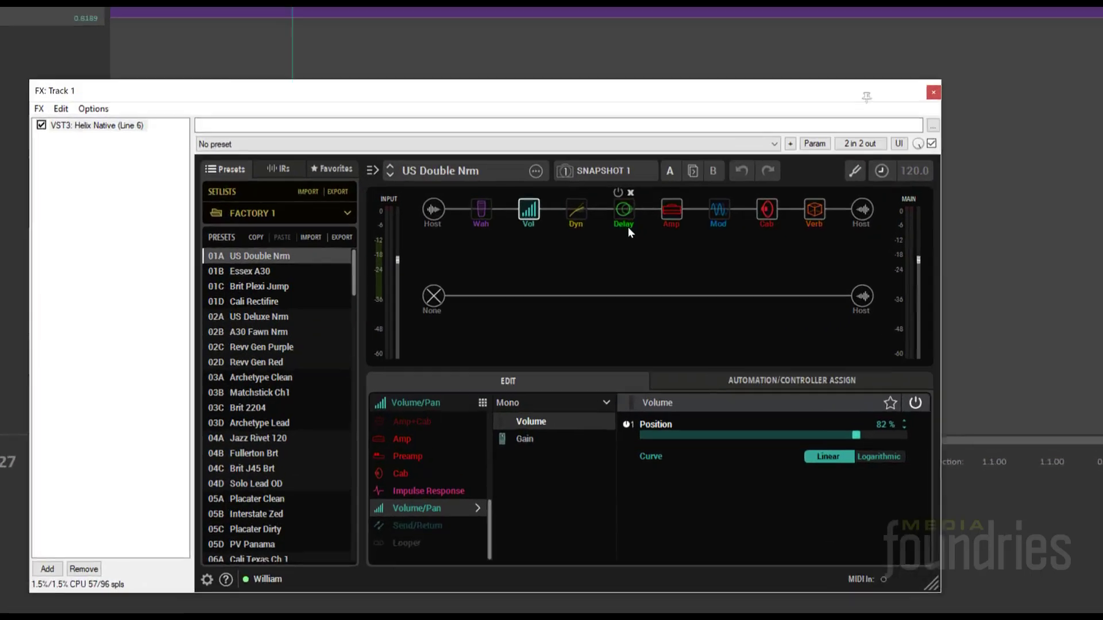
Assign the Transistor Tape Delay block's bypass to Automation Bypass > Switch 1.
mouse_move(632, 286)
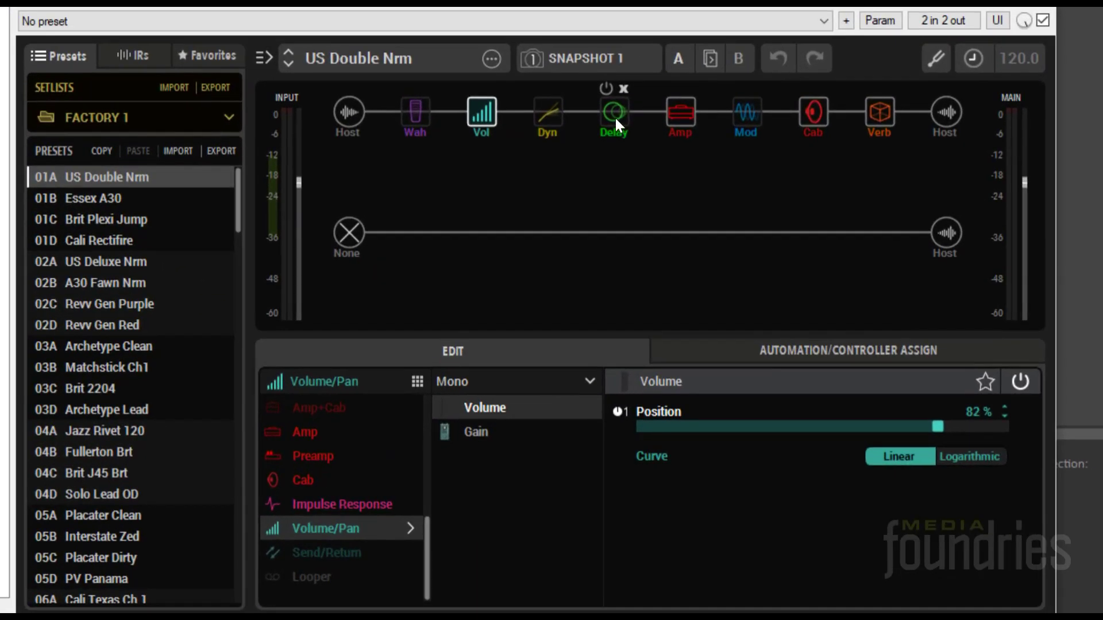
left_click(615, 116)
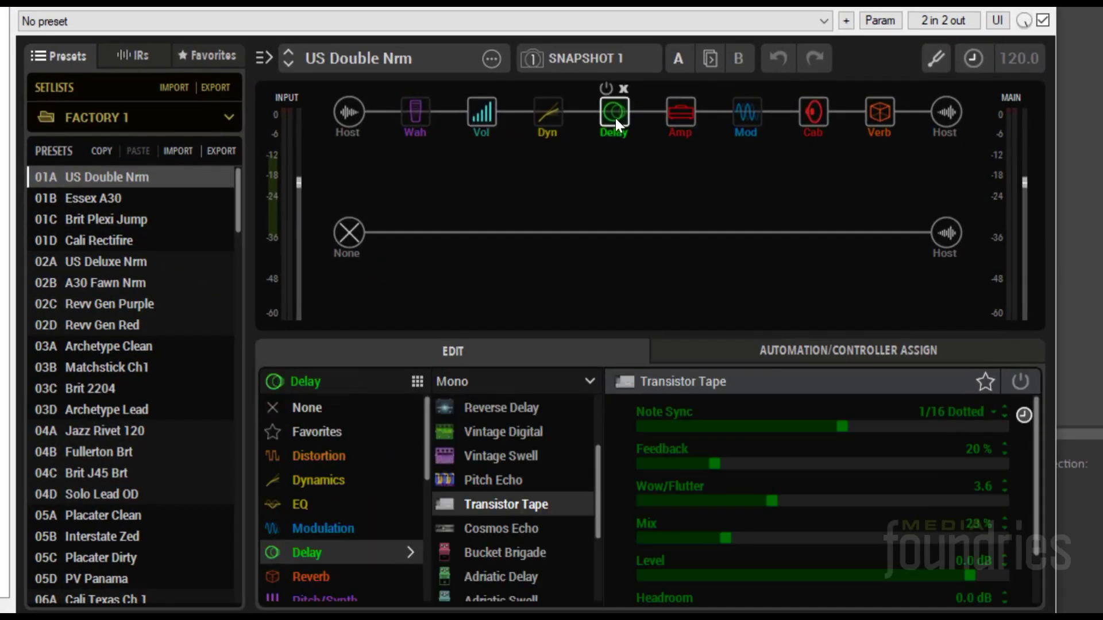
right_click(1018, 383)
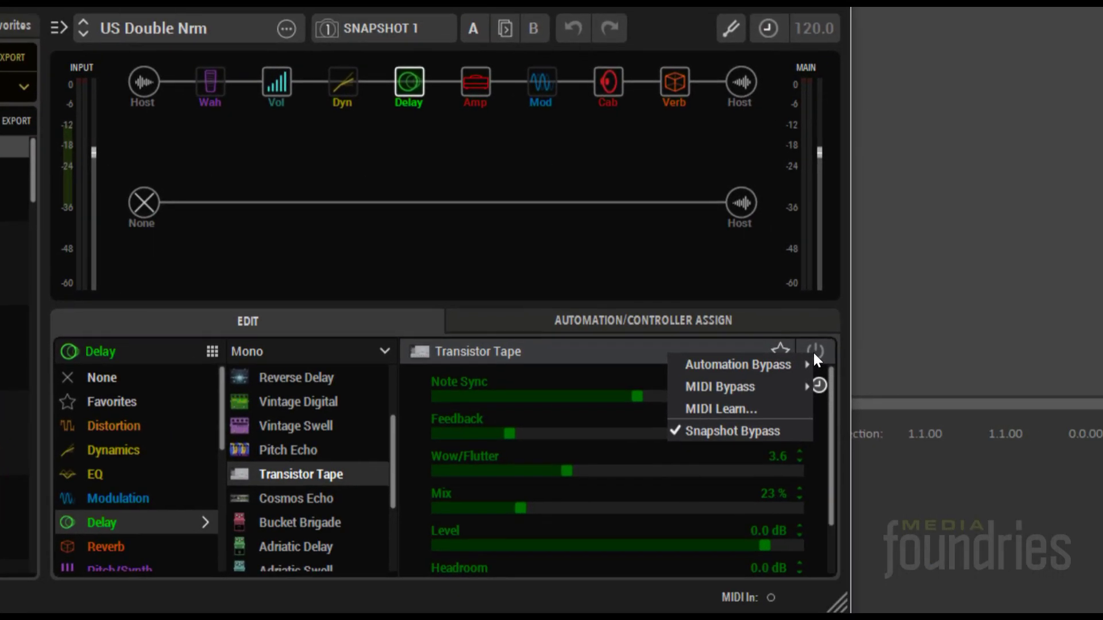
mouse_move(797, 367)
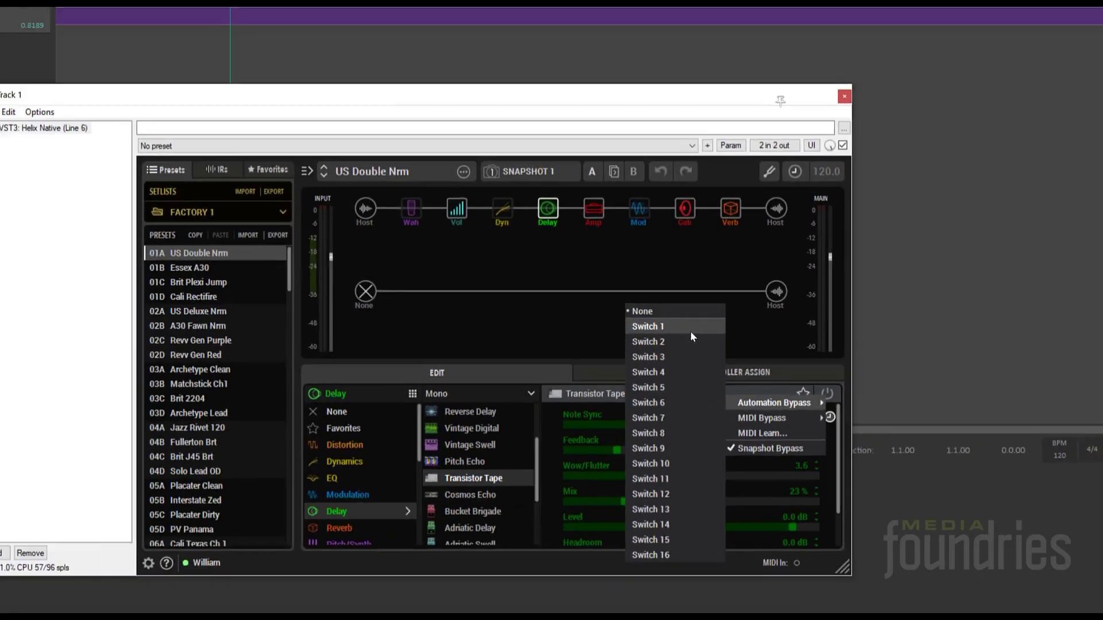
left_click(616, 260)
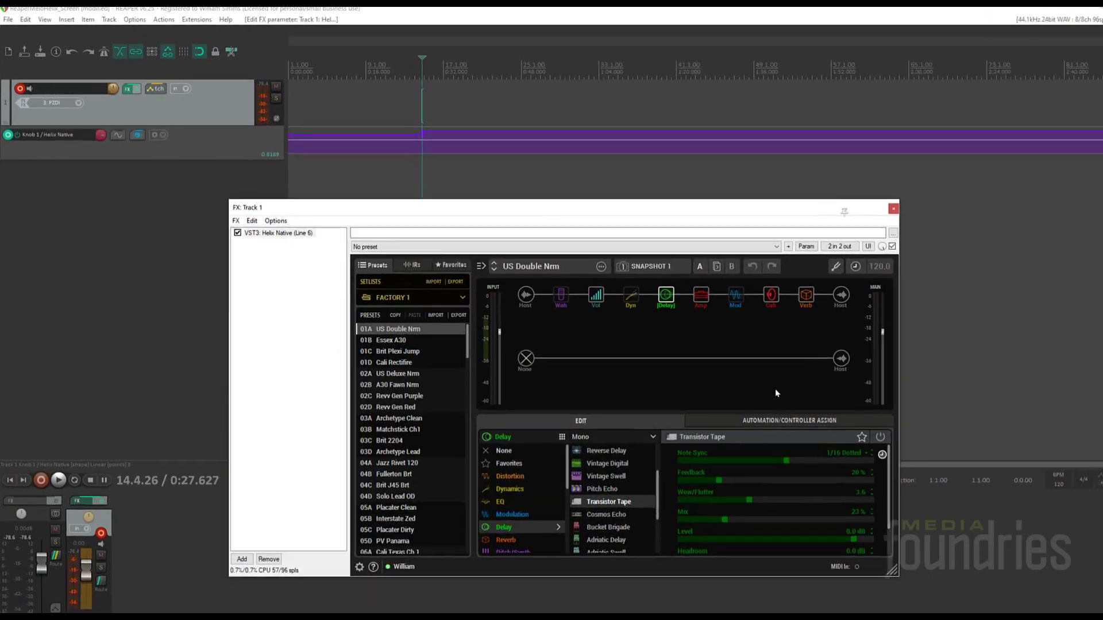
Add a visible, armed Switch 1 envelope and MIDI-learn it to channel 1 CC 80.
left_click(144, 89)
left_click(121, 157)
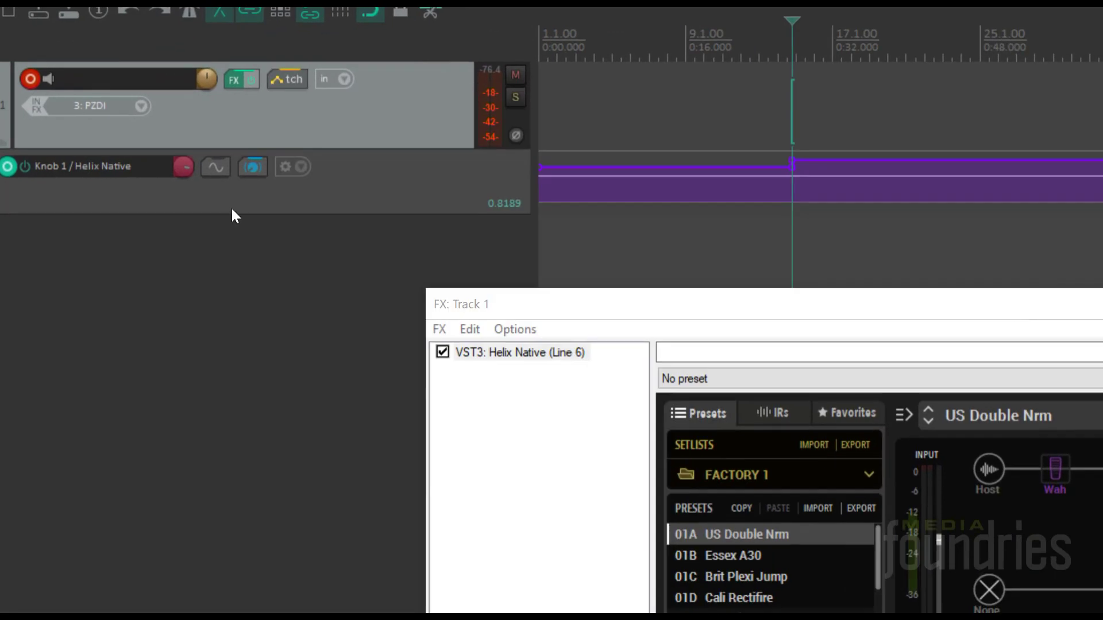
left_click(274, 77)
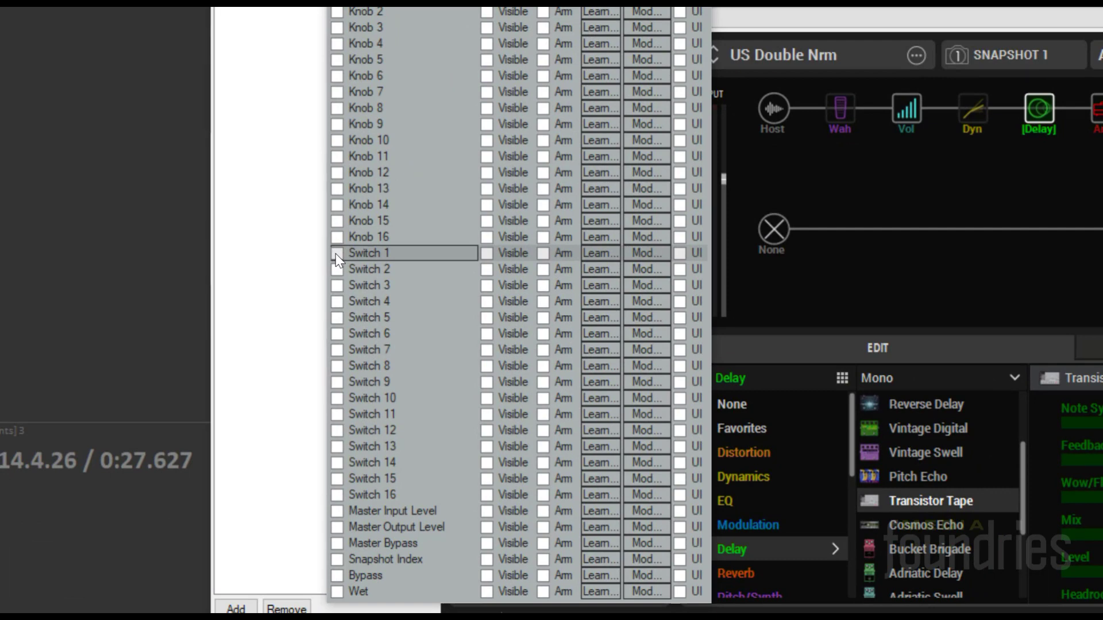
left_click(338, 254)
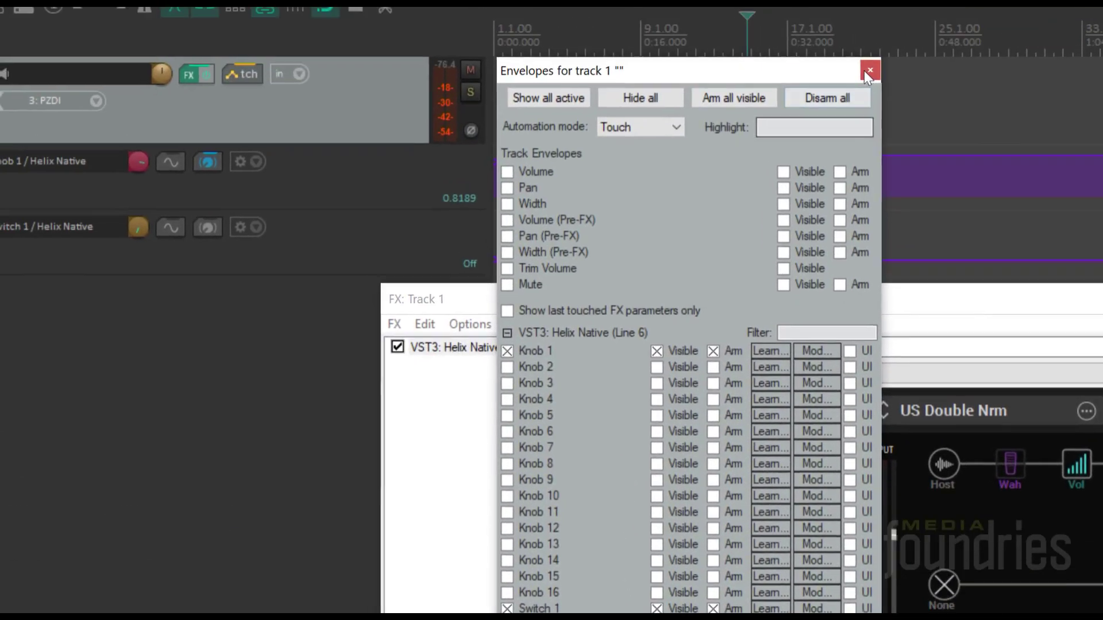
left_click(866, 18)
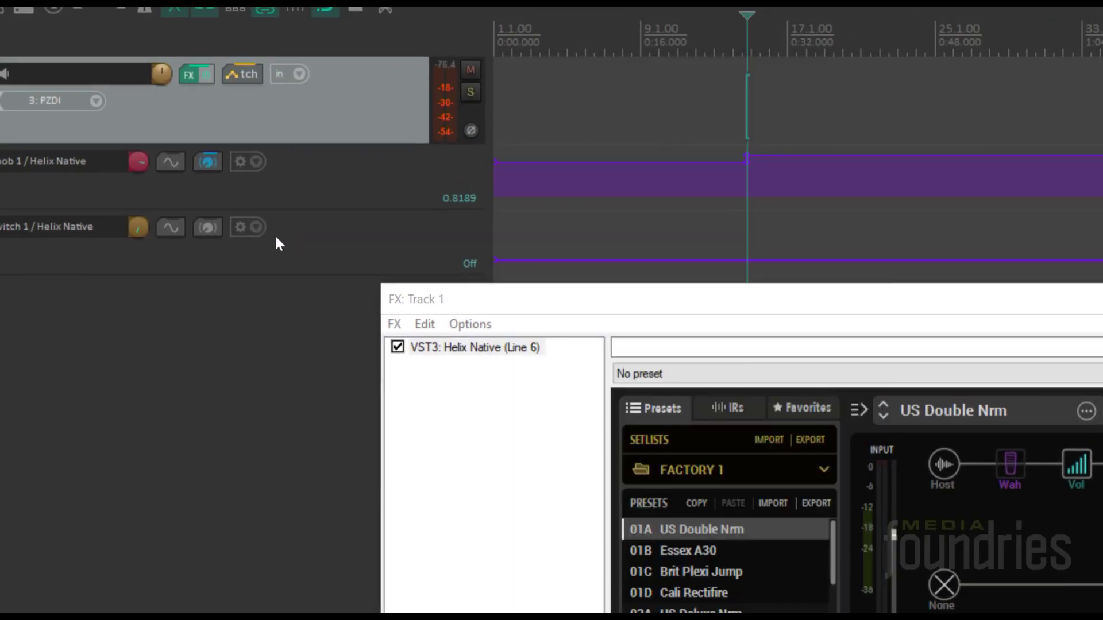
left_click(207, 227)
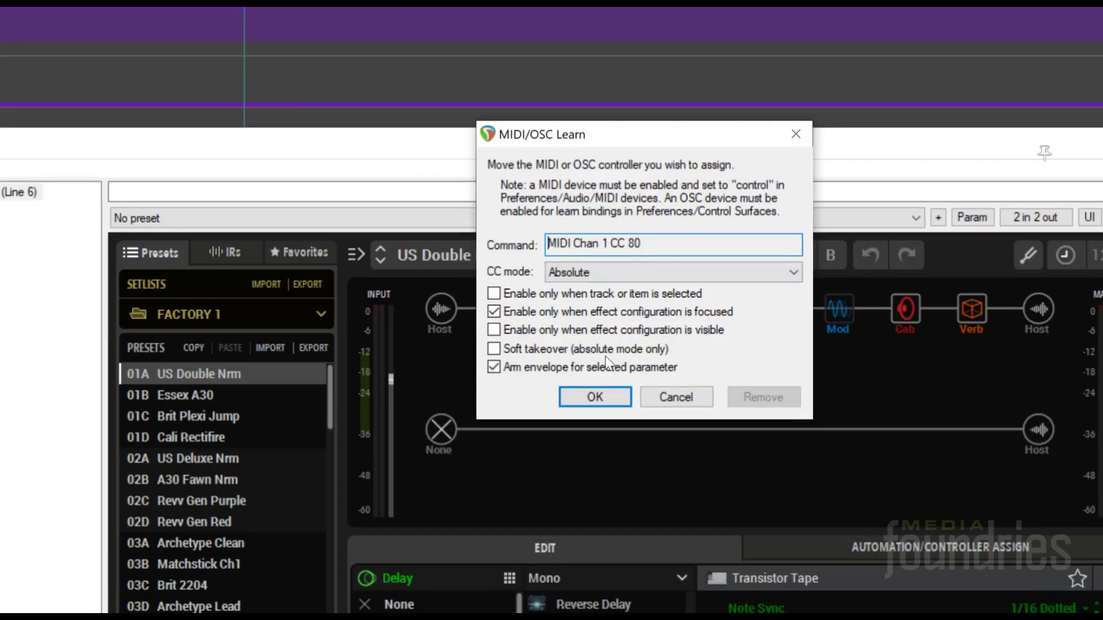
left_click(595, 397)
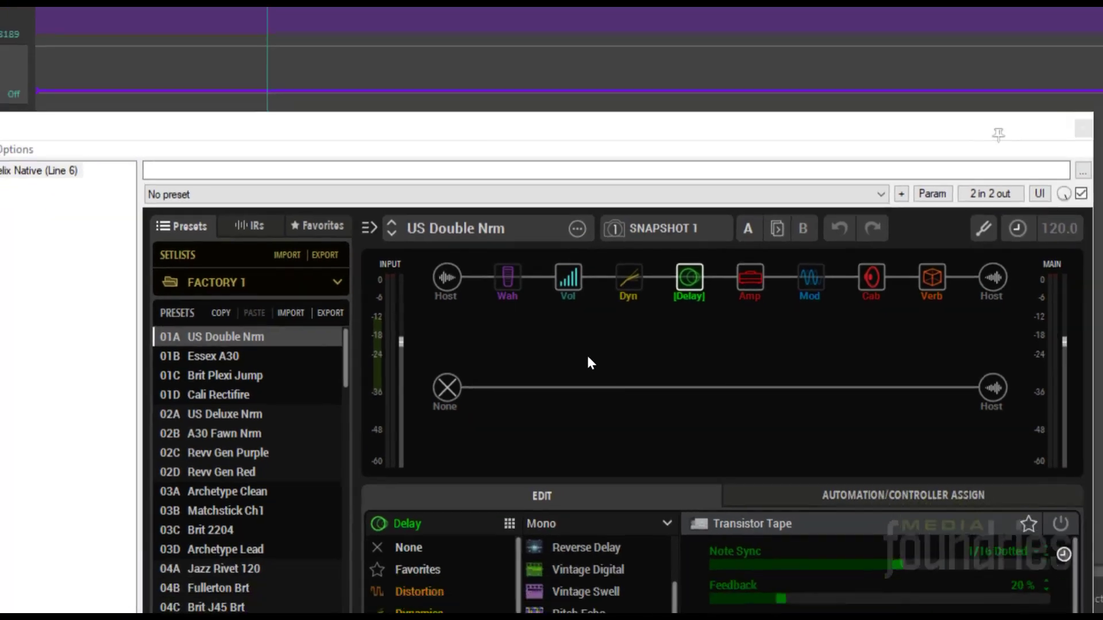